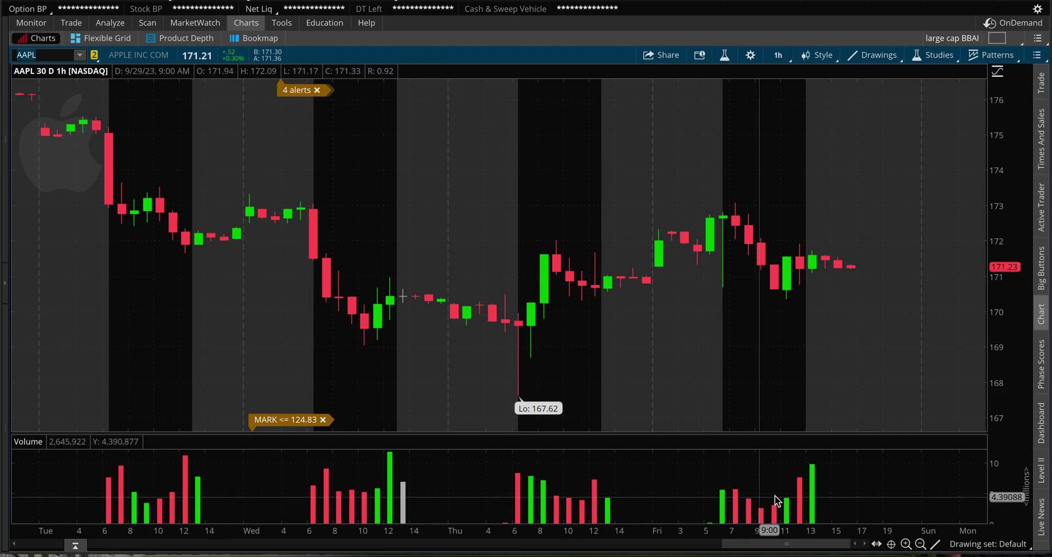
Zoom the hourly AAPL chart out, in on recent days, then back out to the full month
click(921, 544)
click(921, 544)
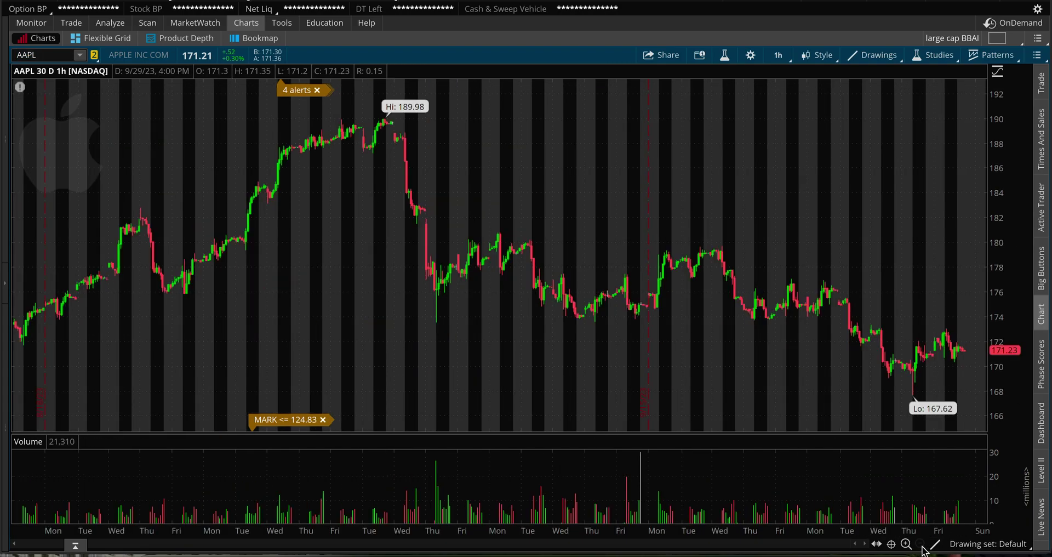
drag(741, 224, 963, 225)
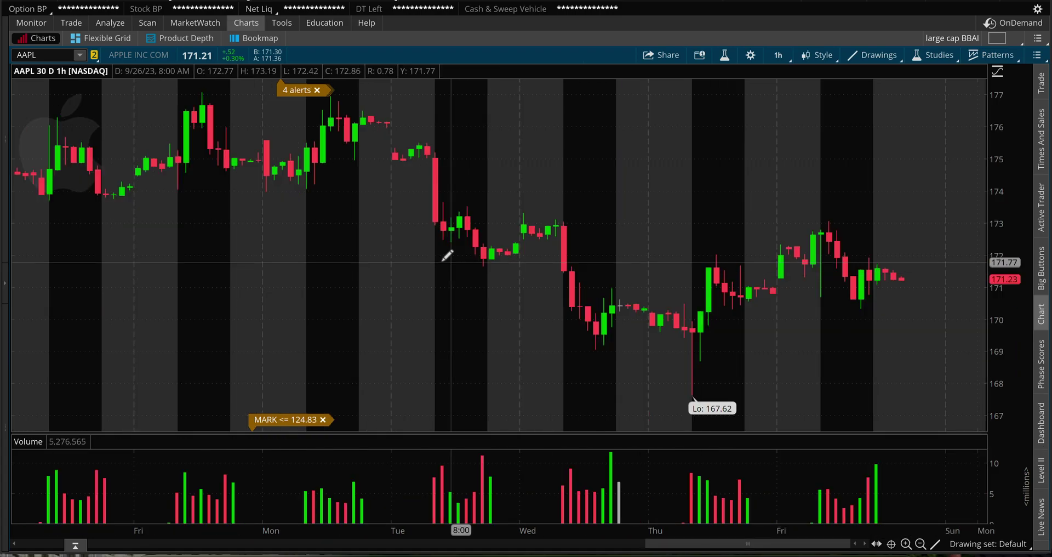
click(922, 544)
click(922, 544)
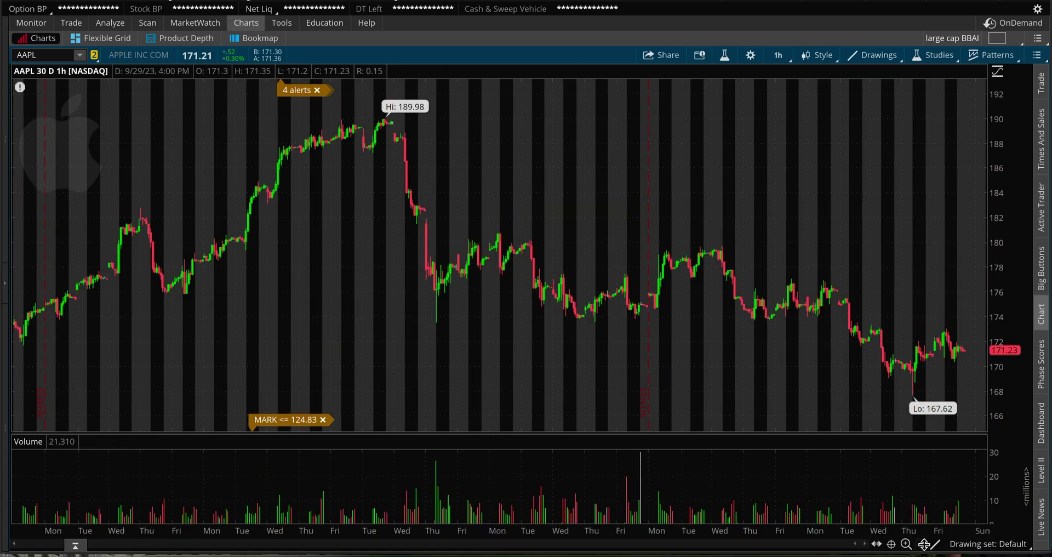
Switch the chart timeframe to 1 Y : 1D daily candles
click(778, 52)
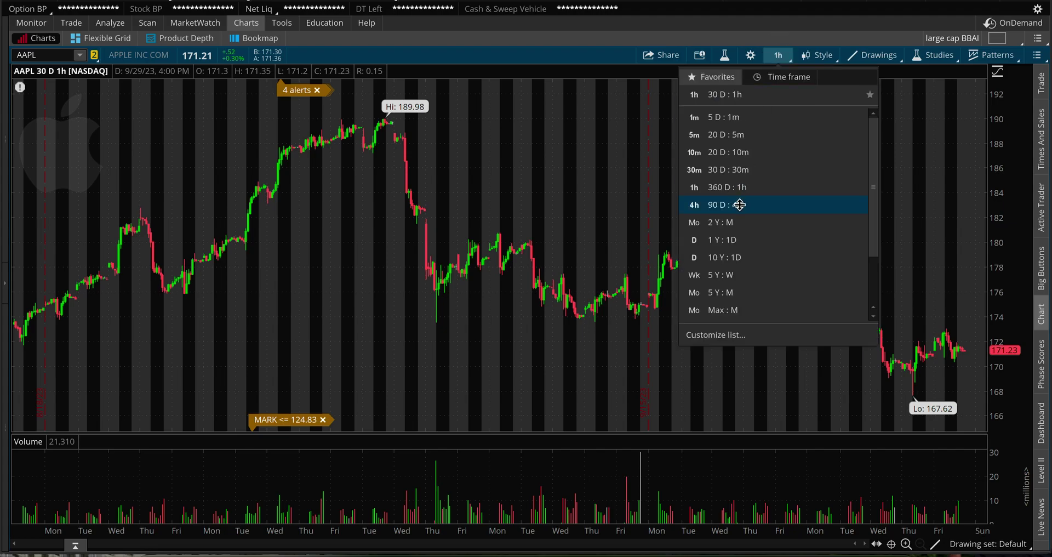
click(747, 234)
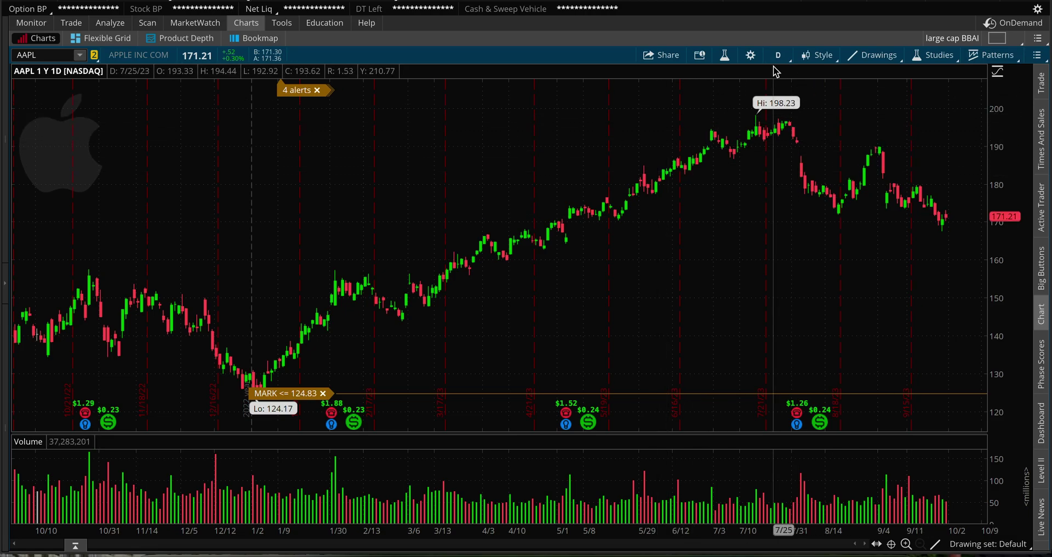
scroll(735, 146, up, 5)
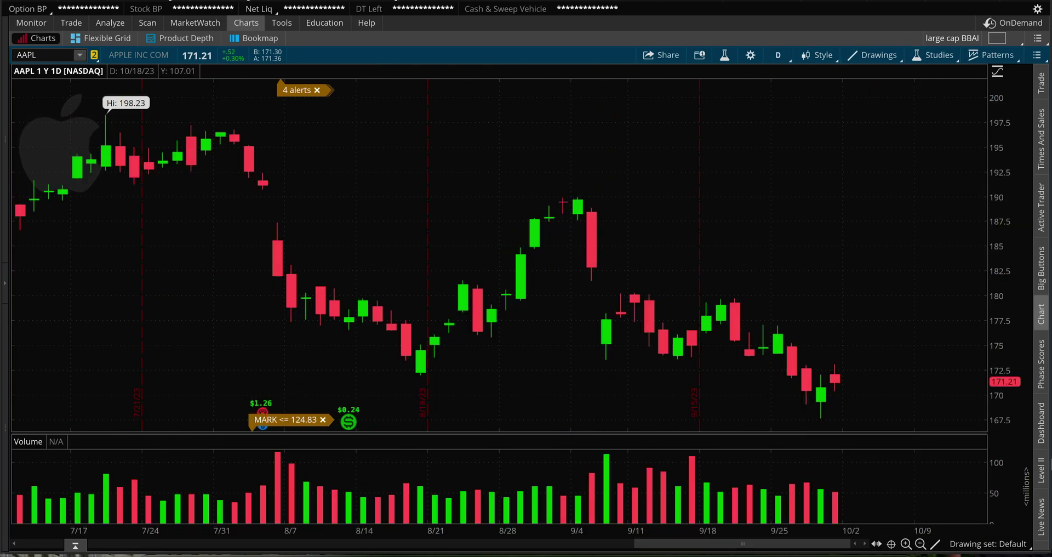
Add a DailySMA study (CLOSE, DAY, 9) from the Moving Averages studies list
click(925, 54)
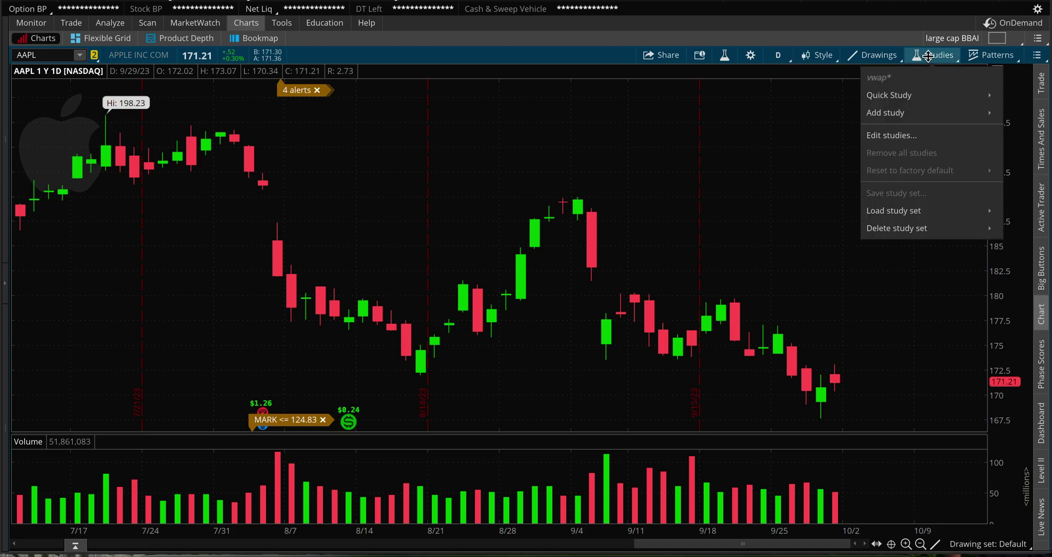
mouse_move(922, 110)
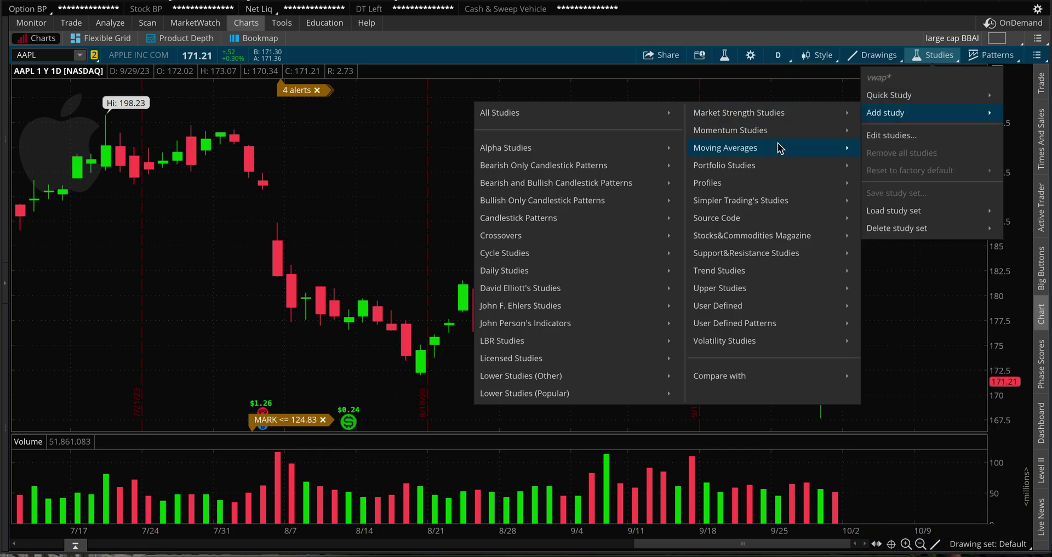
mouse_move(779, 147)
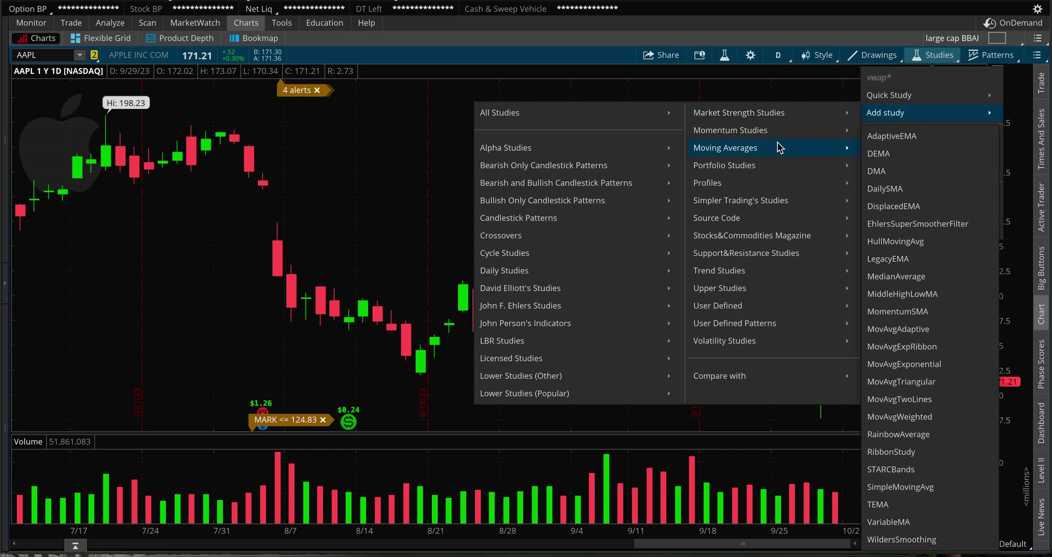
click(891, 189)
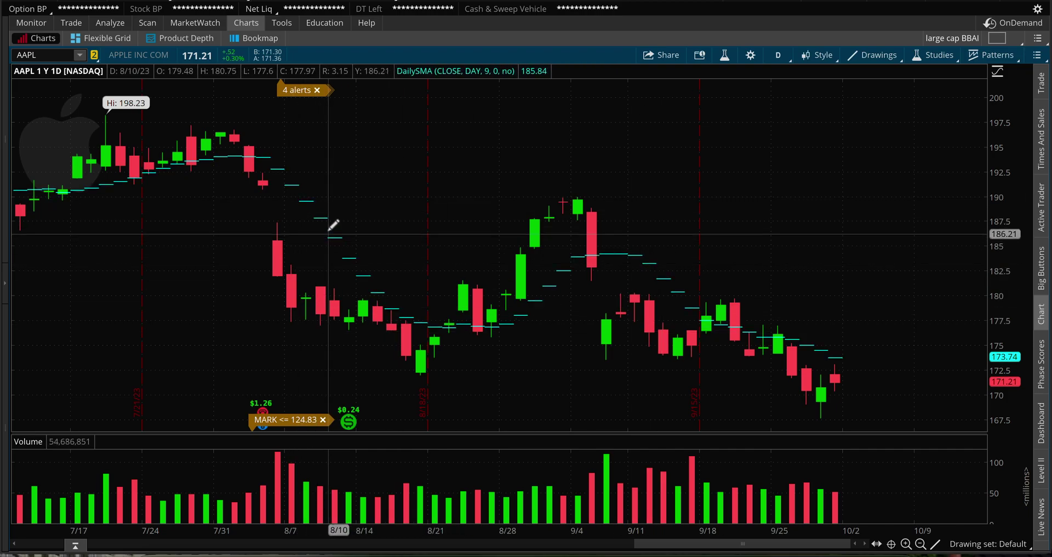
Open the DailySMA's study settings and change its length from 9 to 50
right_click(324, 216)
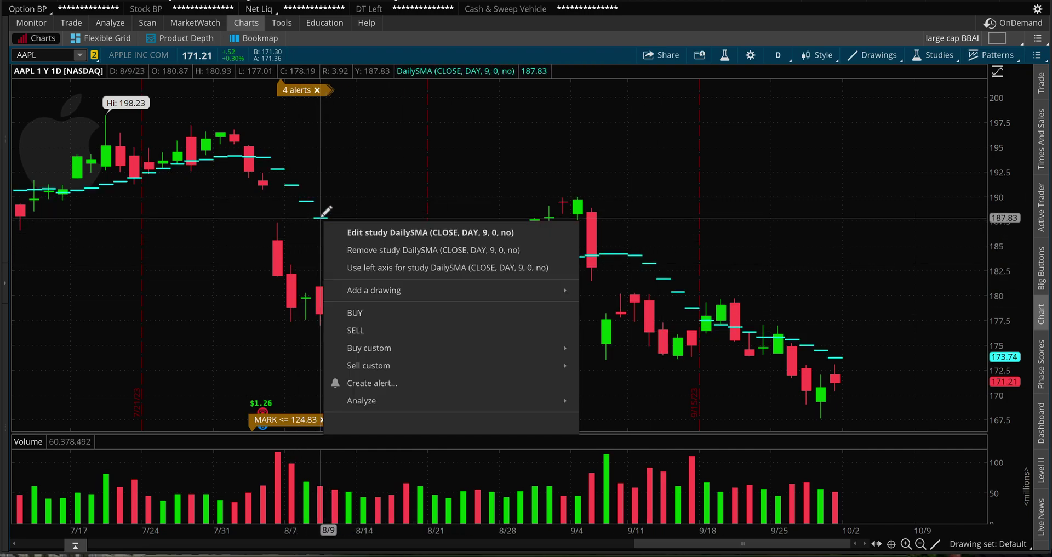
click(363, 233)
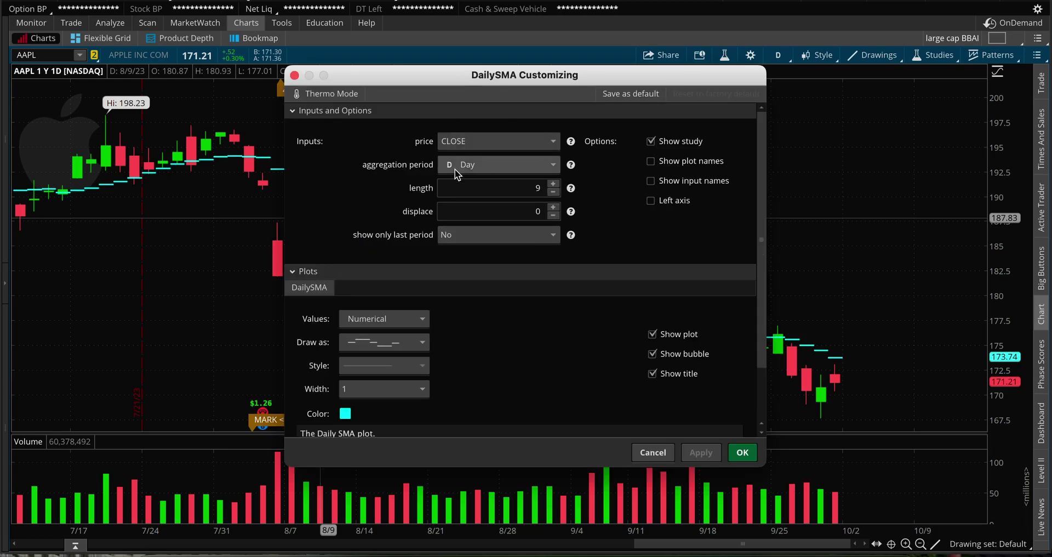
click(538, 188)
key(BackSpace)
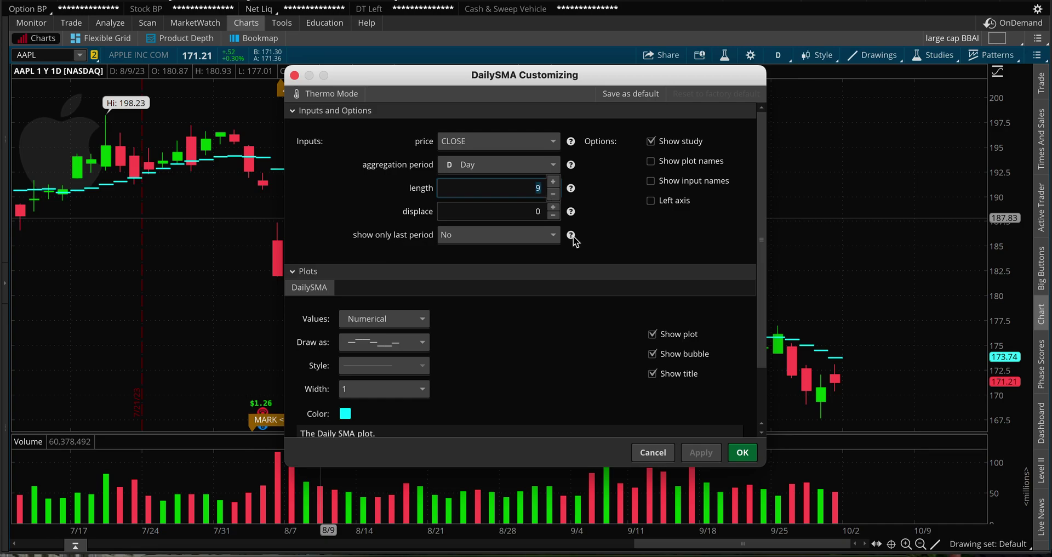
text(50)
Draw the average as a yellow line of width 2
scroll(517, 308, down, 2)
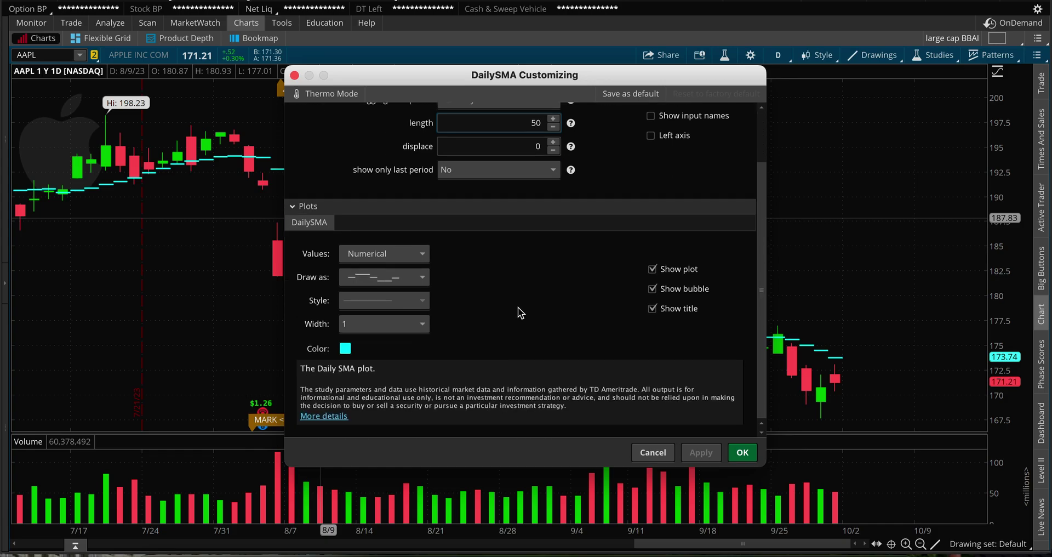
click(391, 276)
scroll(396, 315, up, 3)
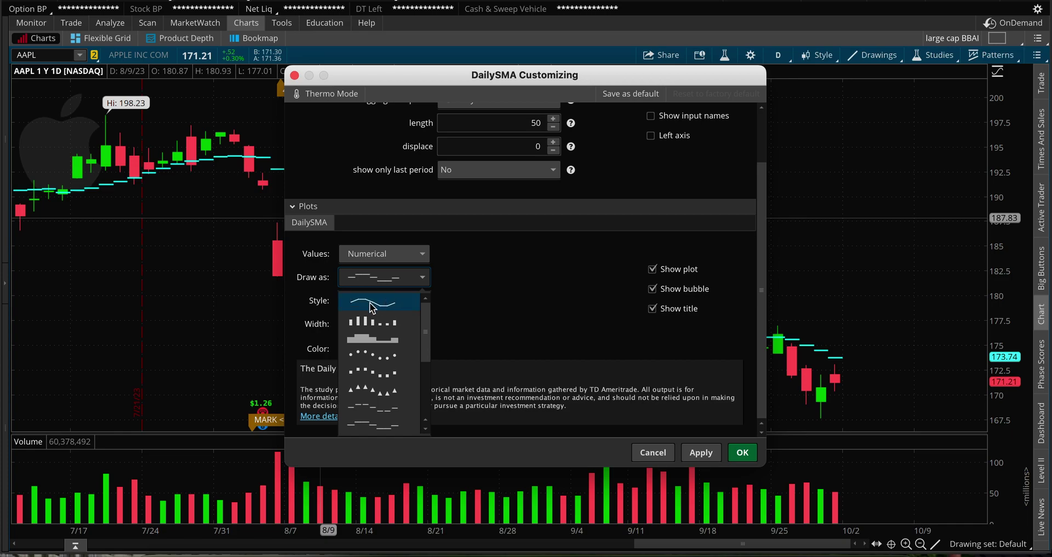
click(371, 302)
click(388, 320)
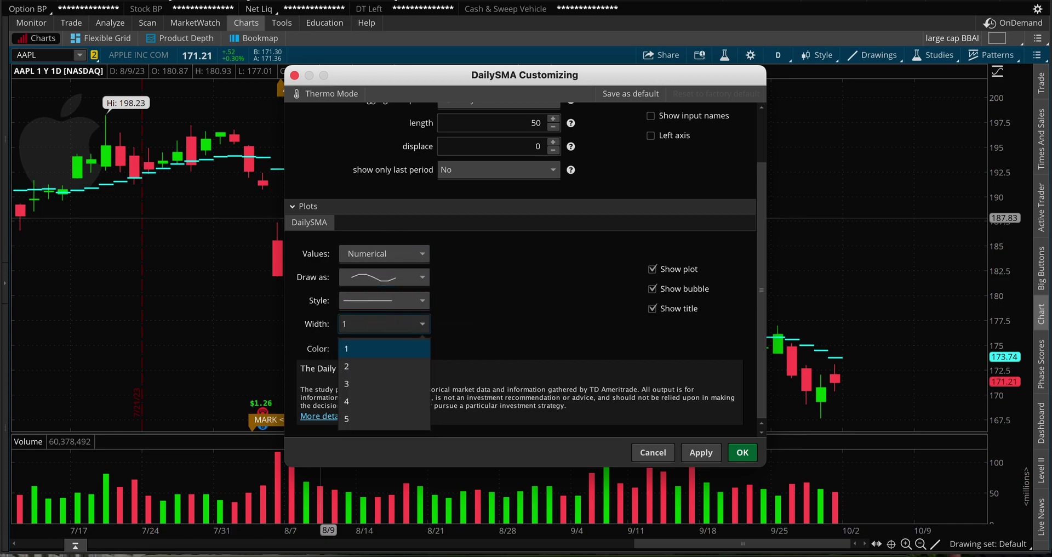
click(353, 369)
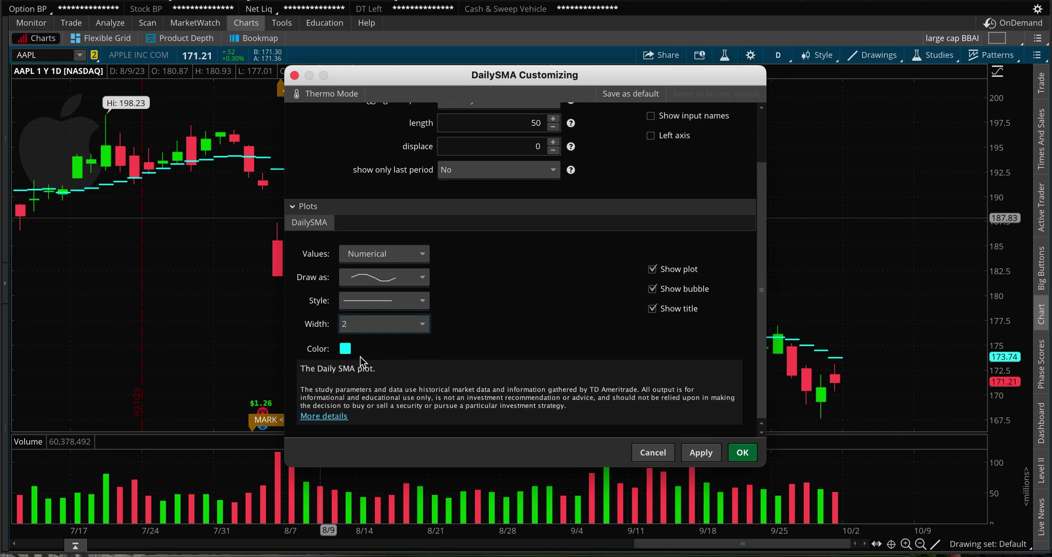
click(345, 348)
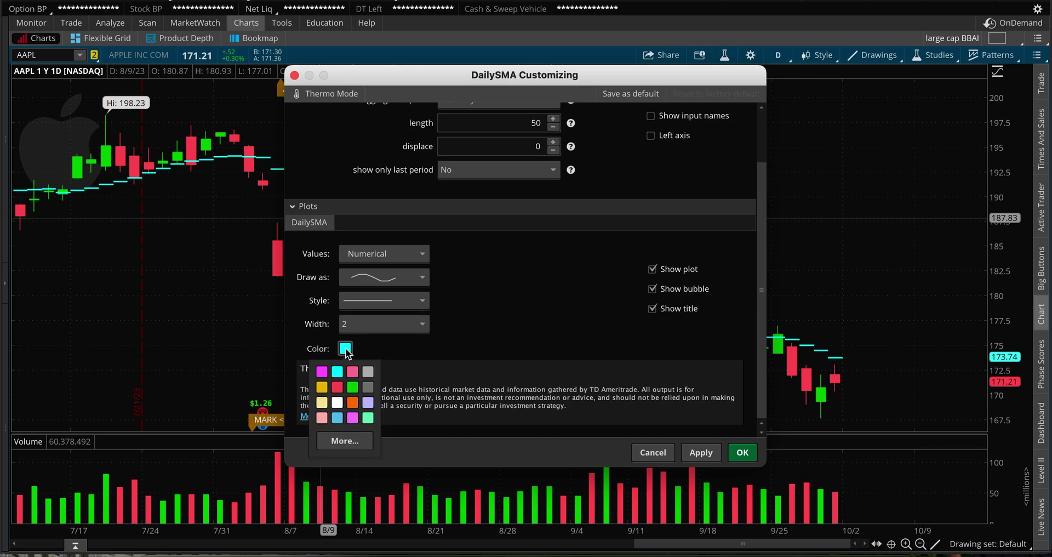
click(321, 387)
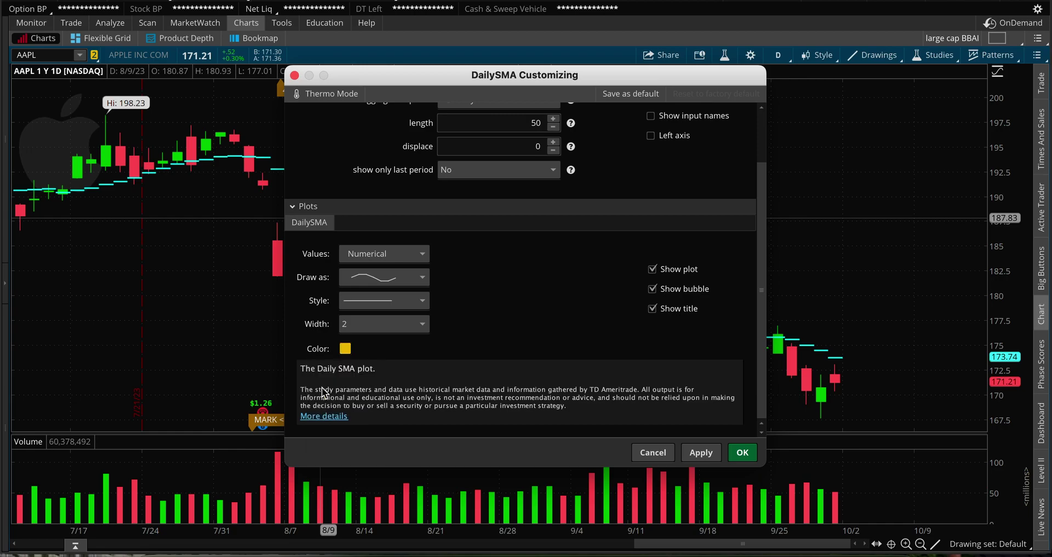
Apply and confirm the settings, then zoom out to show April through October
scroll(613, 271, up, 3)
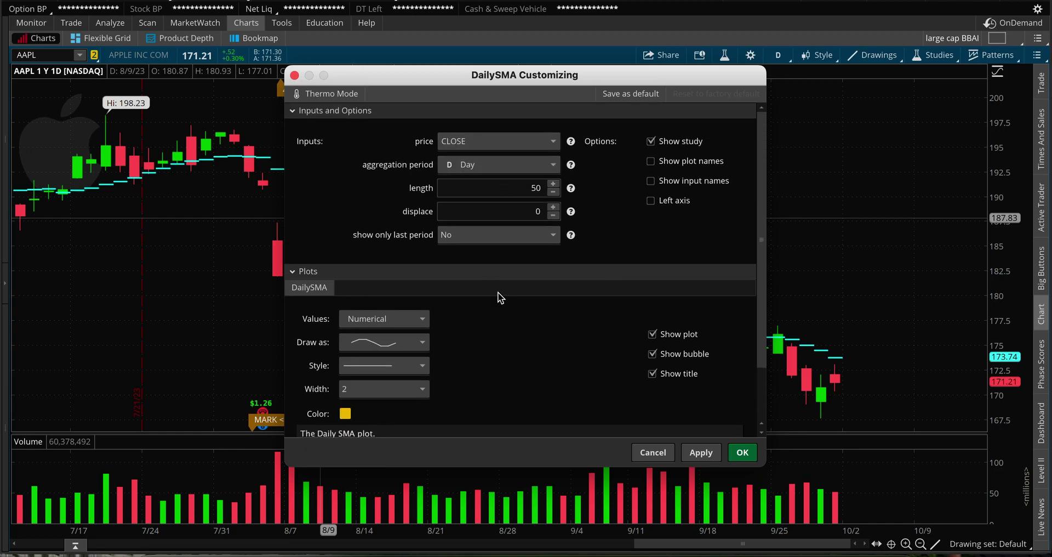
scroll(546, 305, down, 3)
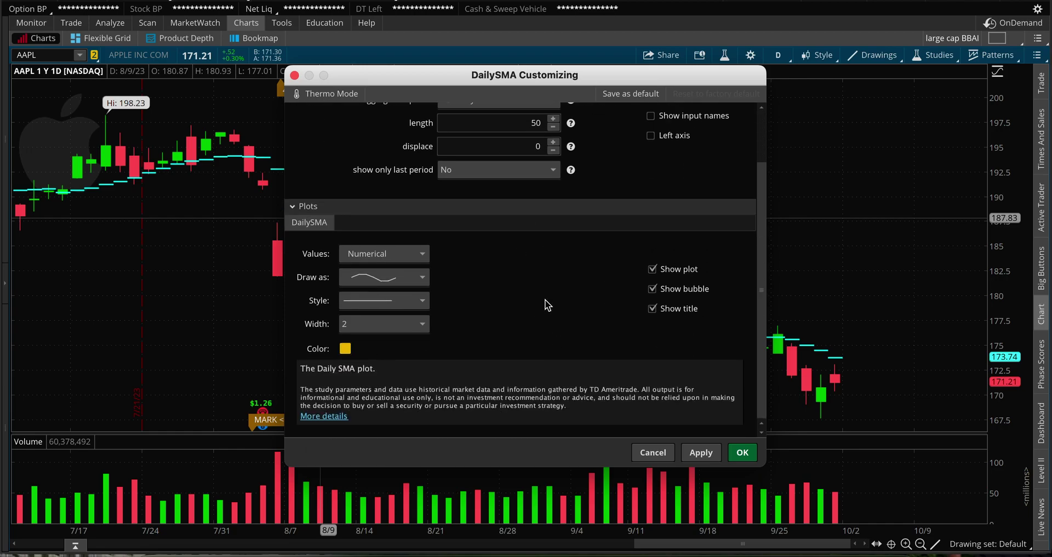
click(704, 455)
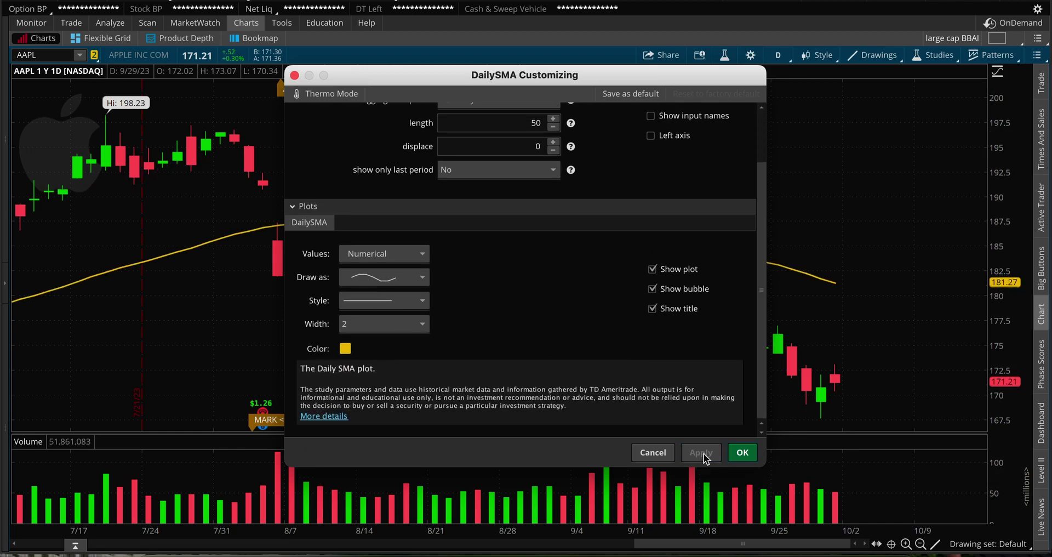
click(743, 453)
click(922, 543)
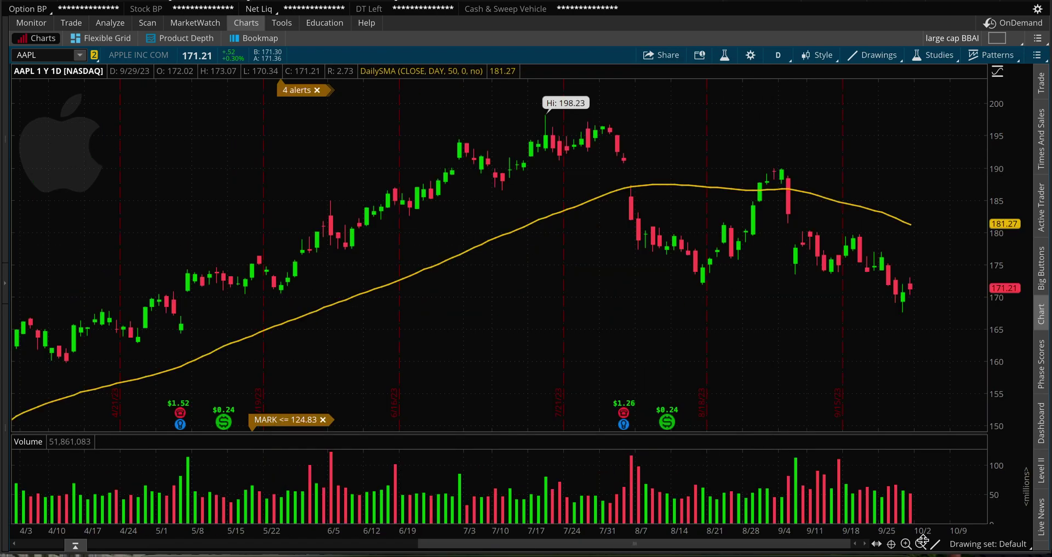
Zoom into June–September and save the current studies as a study set named '50day'
click(922, 542)
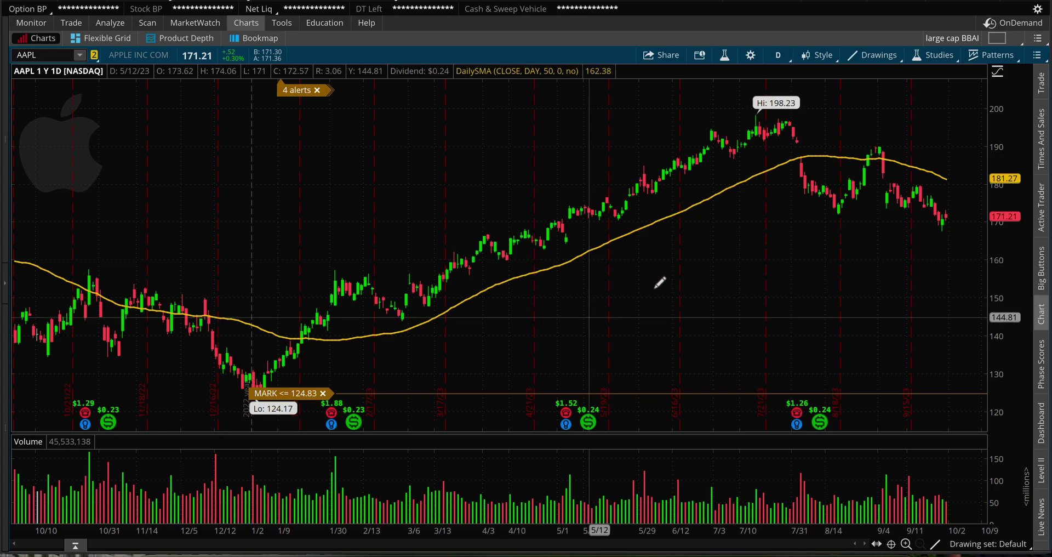
drag(652, 214, 947, 347)
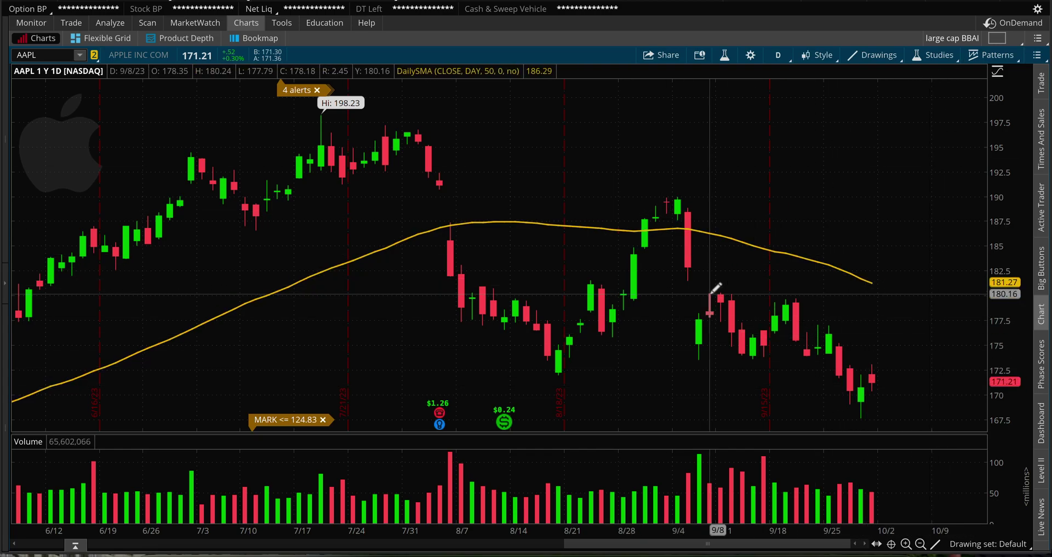
click(920, 56)
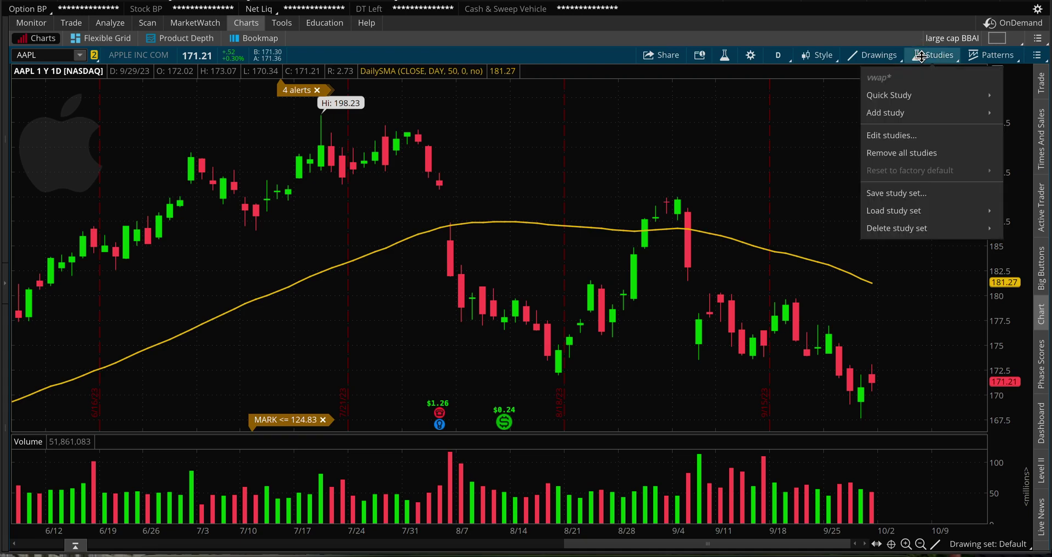
click(896, 192)
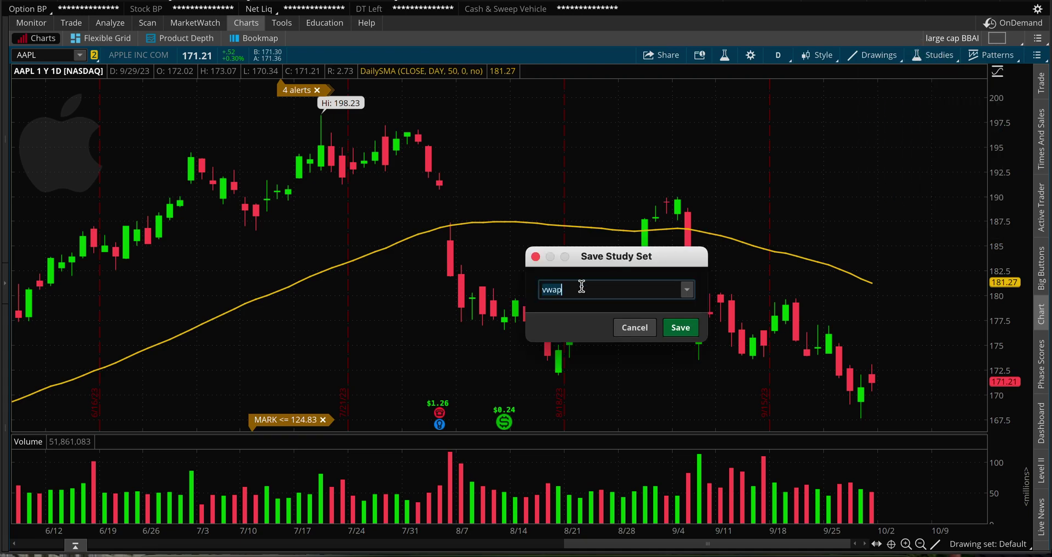
text(50day)
click(681, 327)
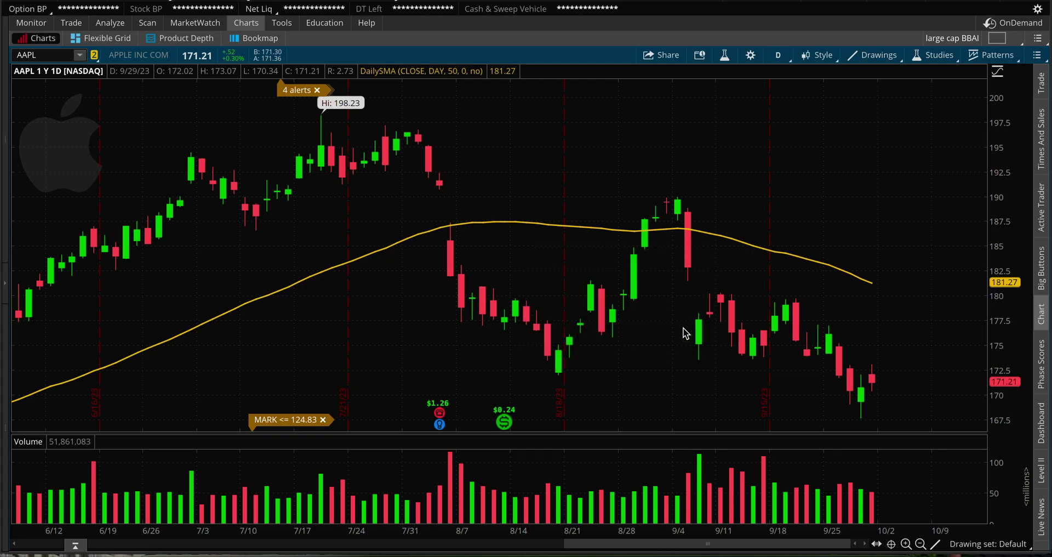
Zoom out to about eight months and add a second 9-day DailySMA from Moving Averages
click(934, 55)
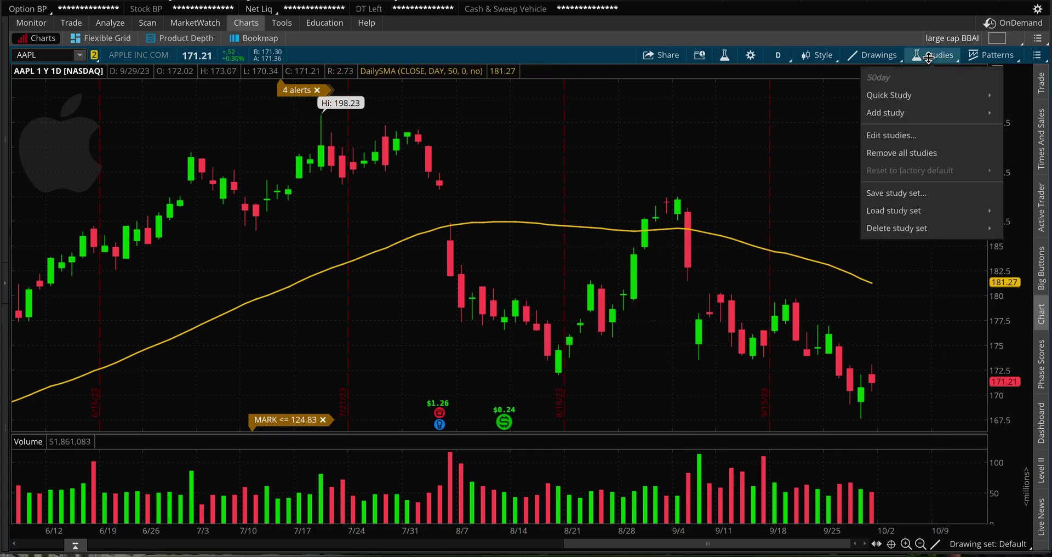
mouse_move(900, 211)
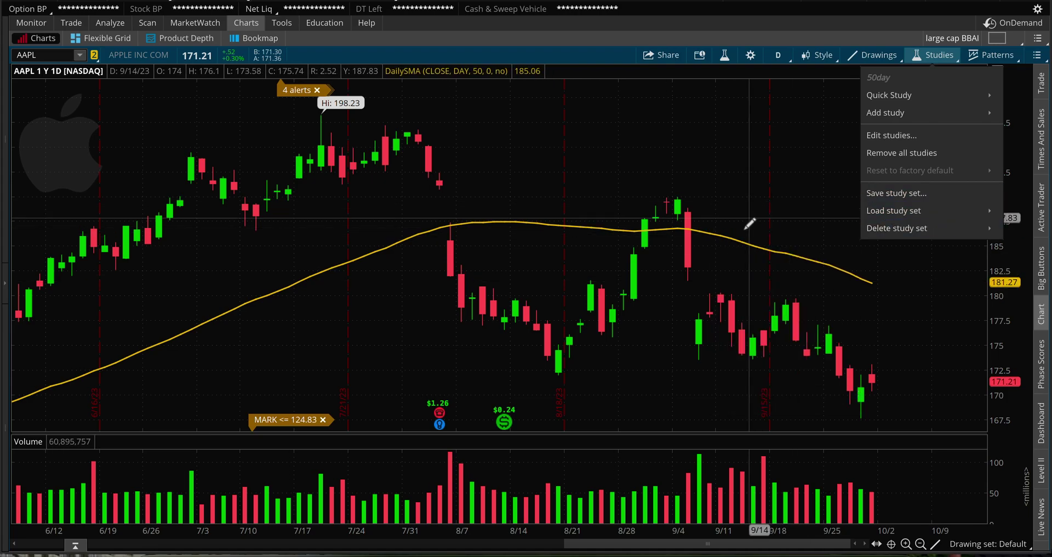
click(705, 35)
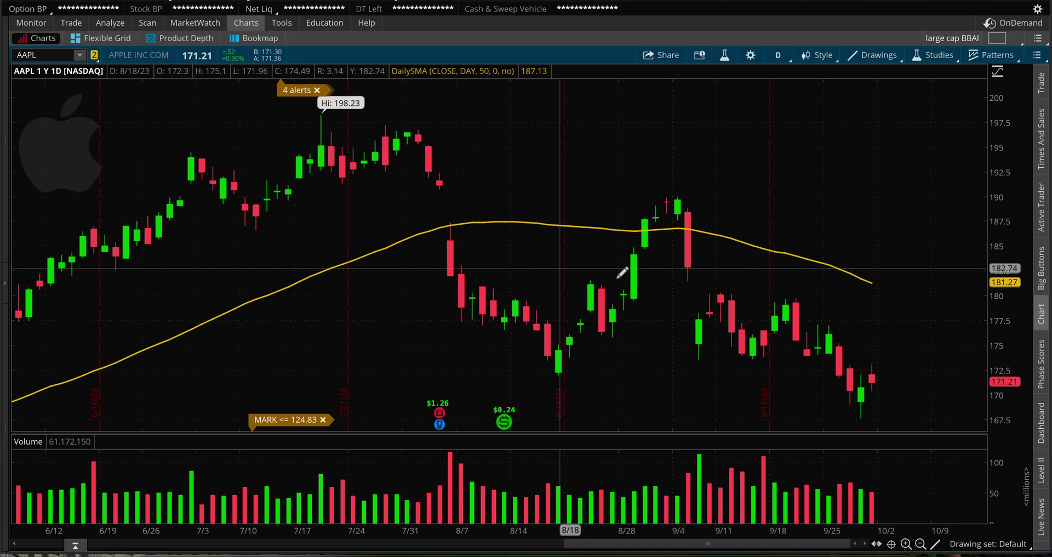
click(920, 543)
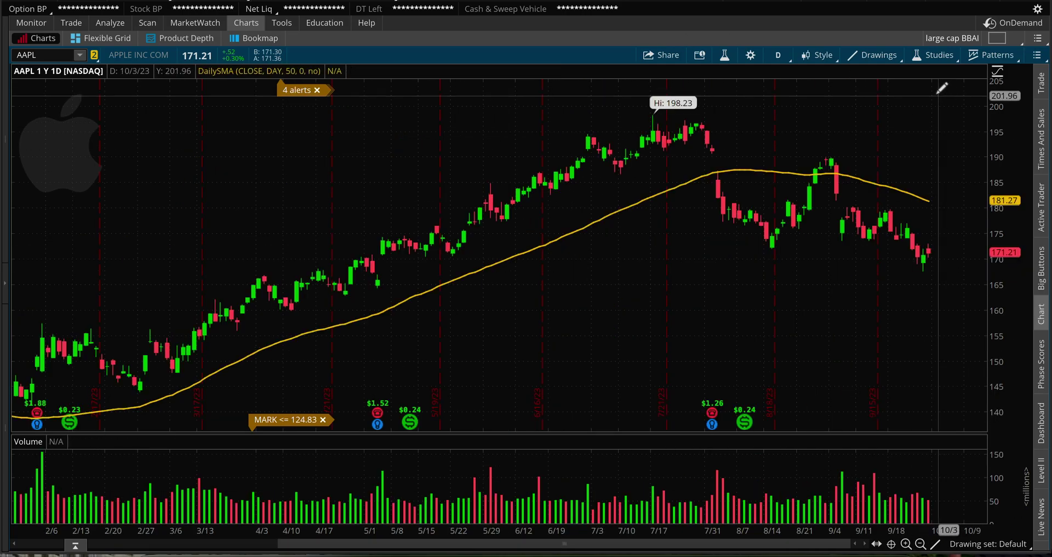
click(931, 56)
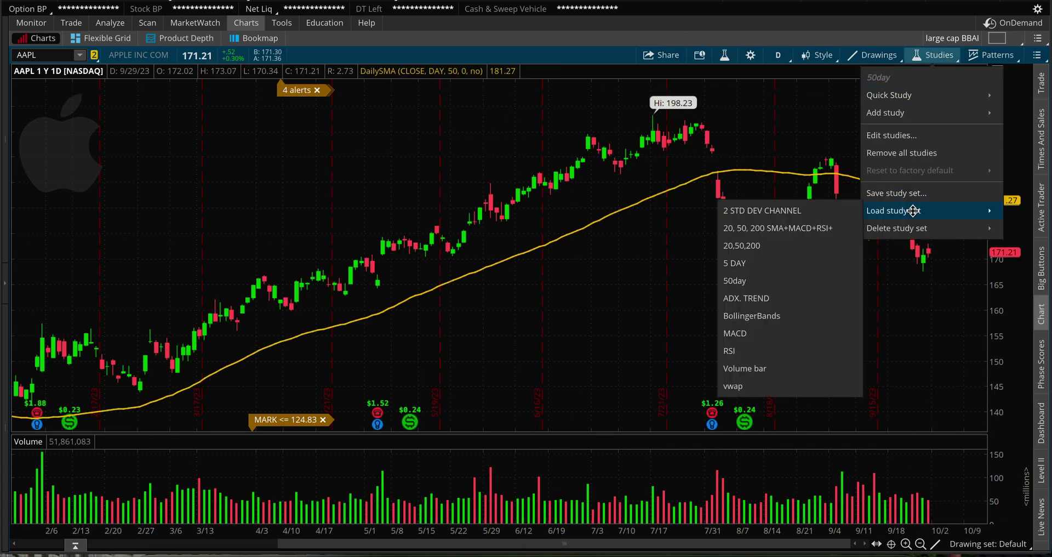
mouse_move(932, 110)
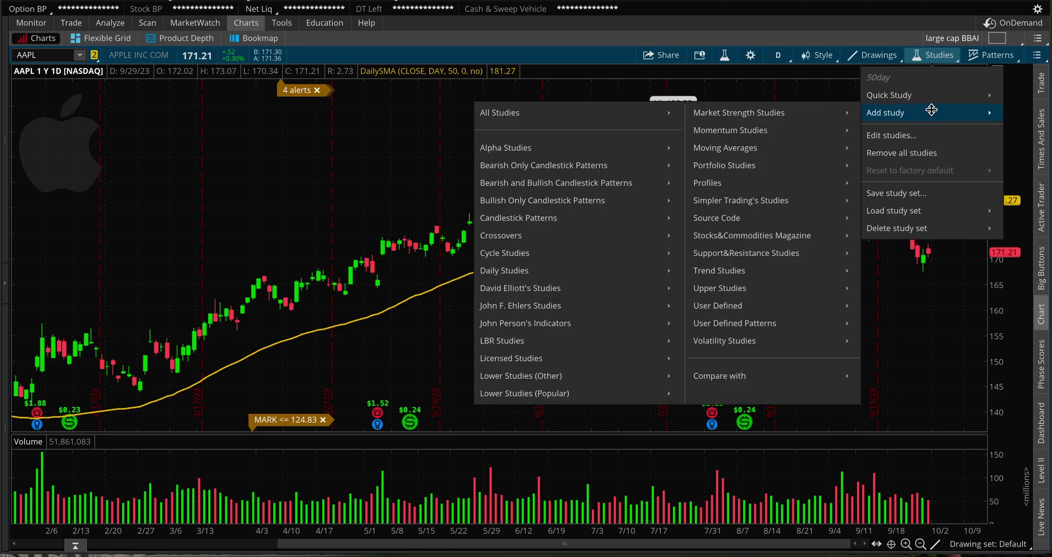
mouse_move(835, 165)
mouse_move(821, 147)
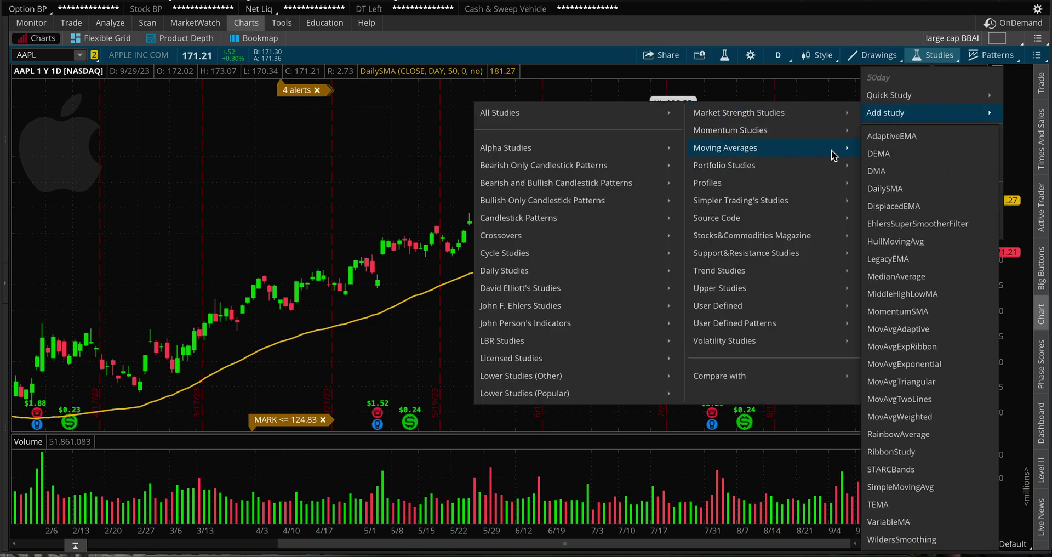
click(883, 190)
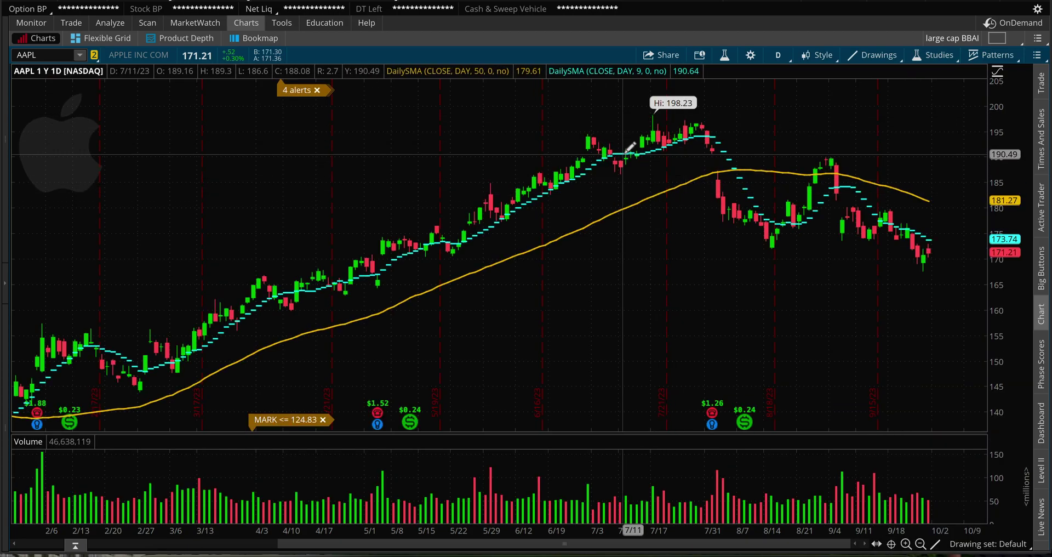
Edit the new DailySMA to length 20, solid line style, width 2, and apply it
right_click(657, 154)
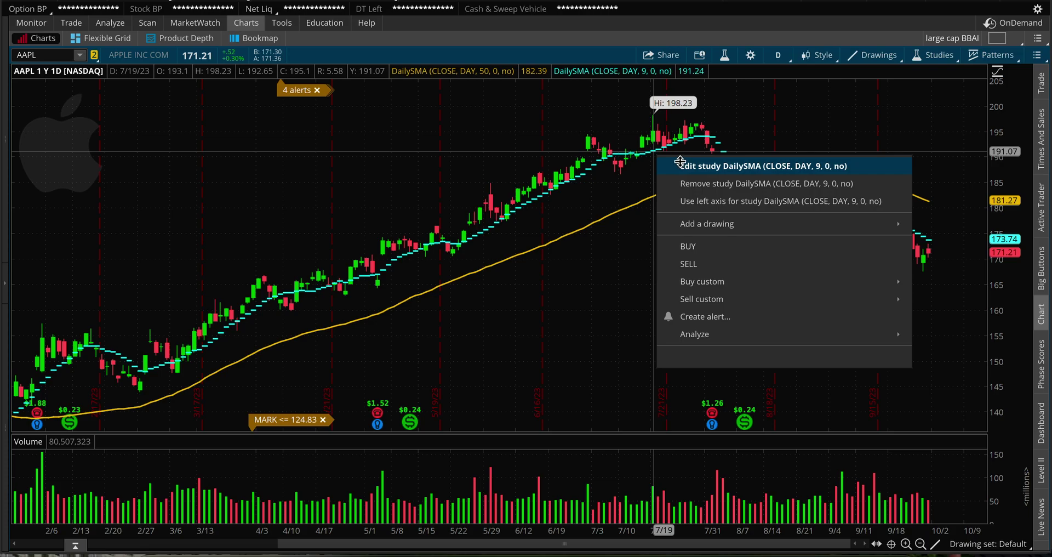
click(683, 161)
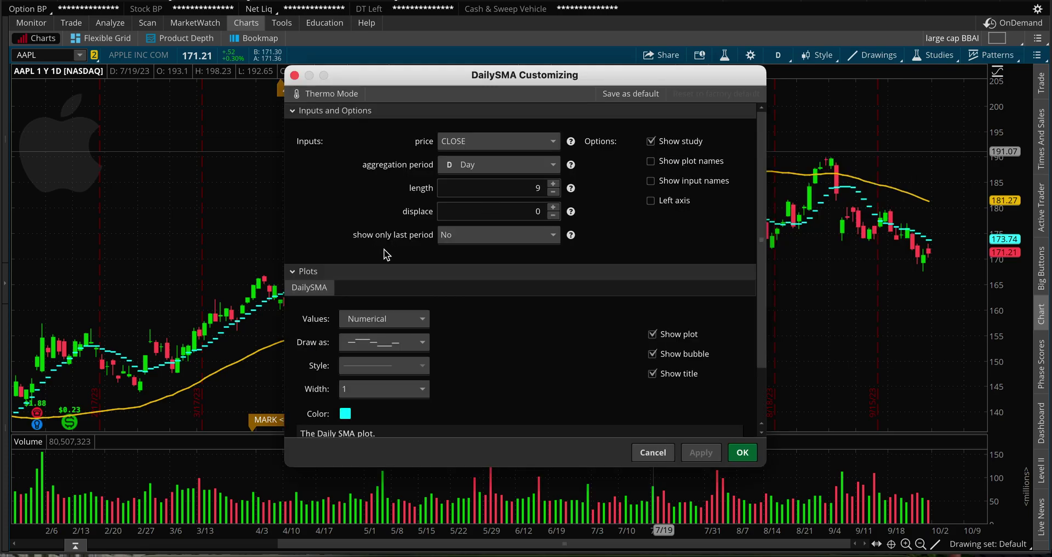
double_click(534, 187)
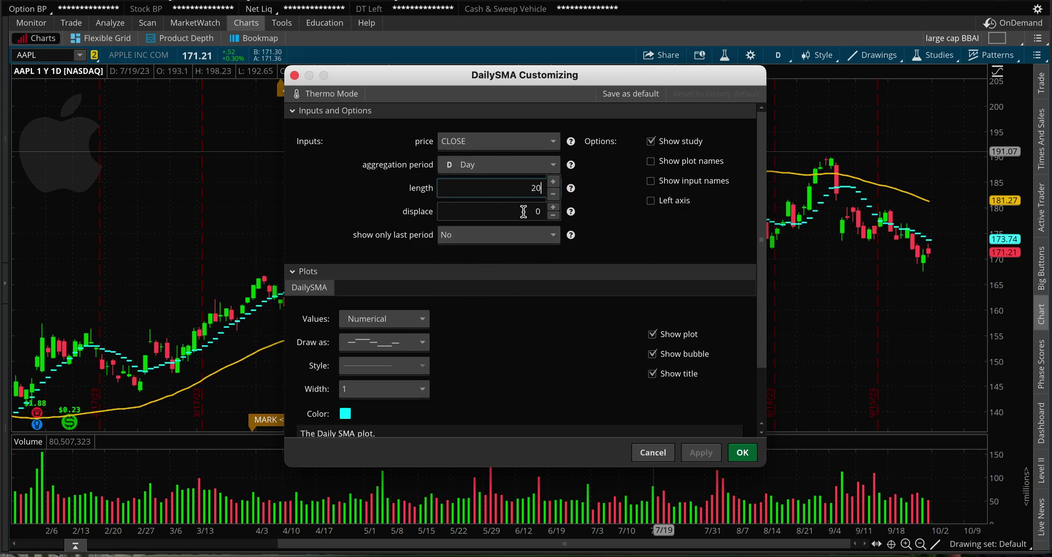
click(398, 343)
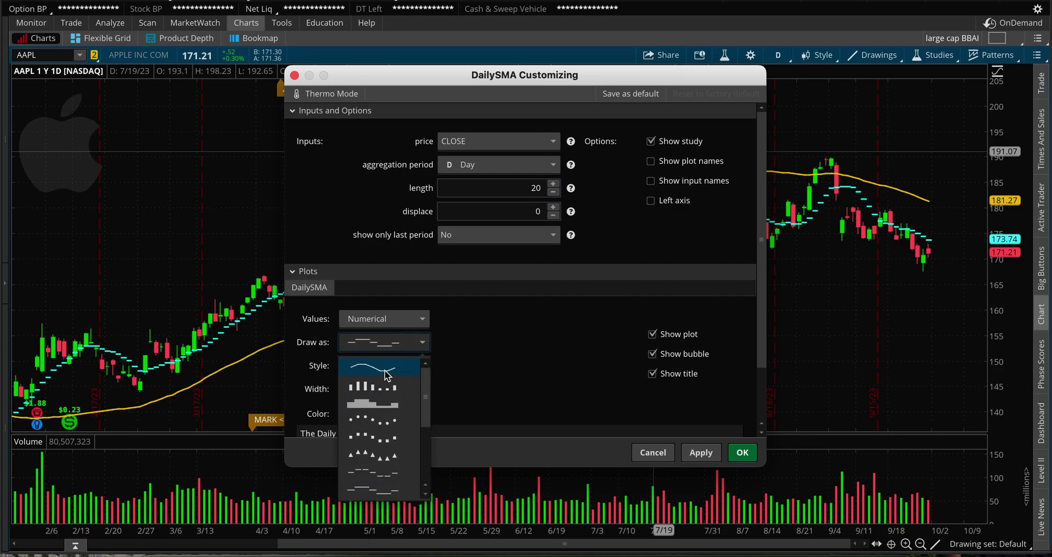
click(415, 392)
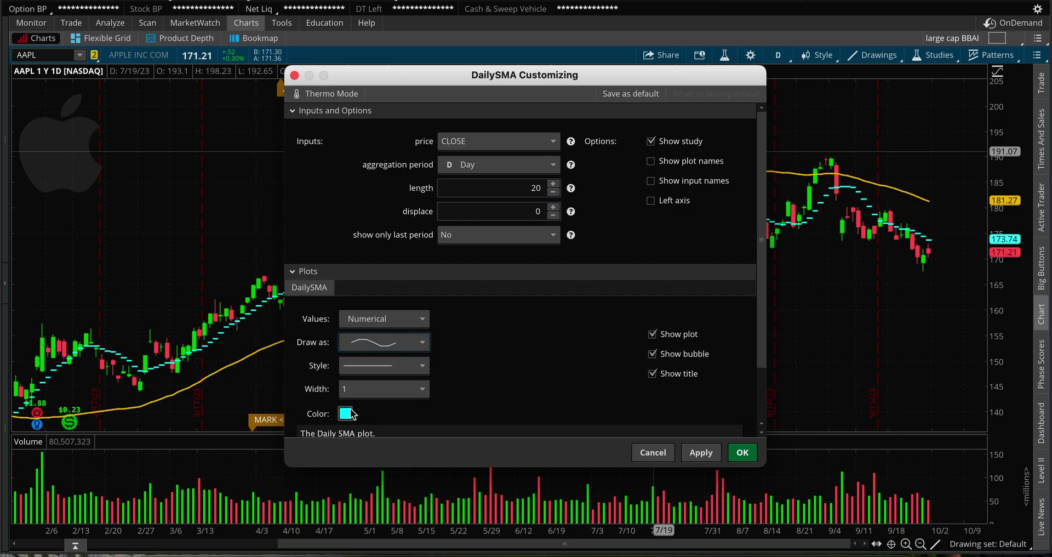
click(367, 389)
click(363, 424)
click(705, 456)
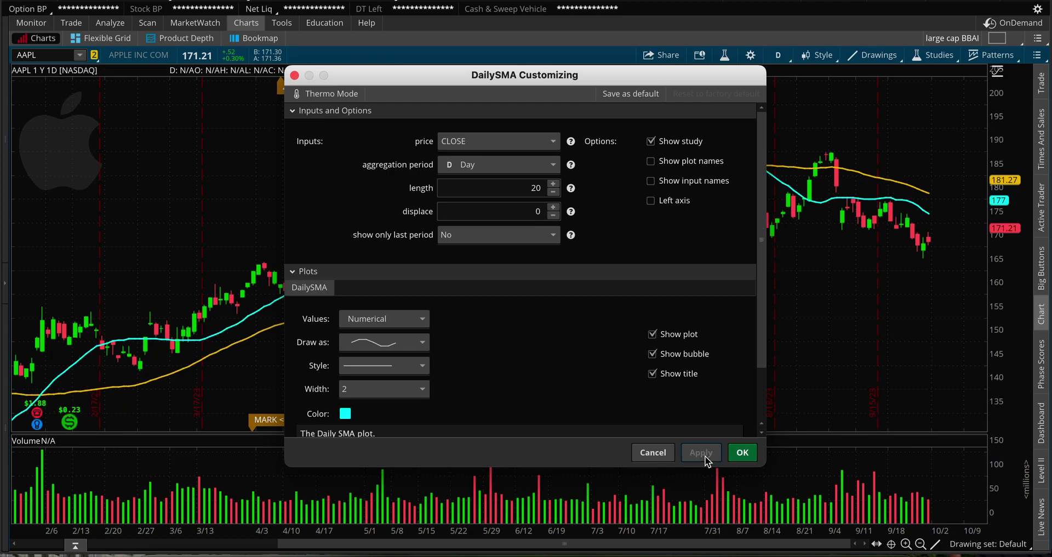
click(745, 455)
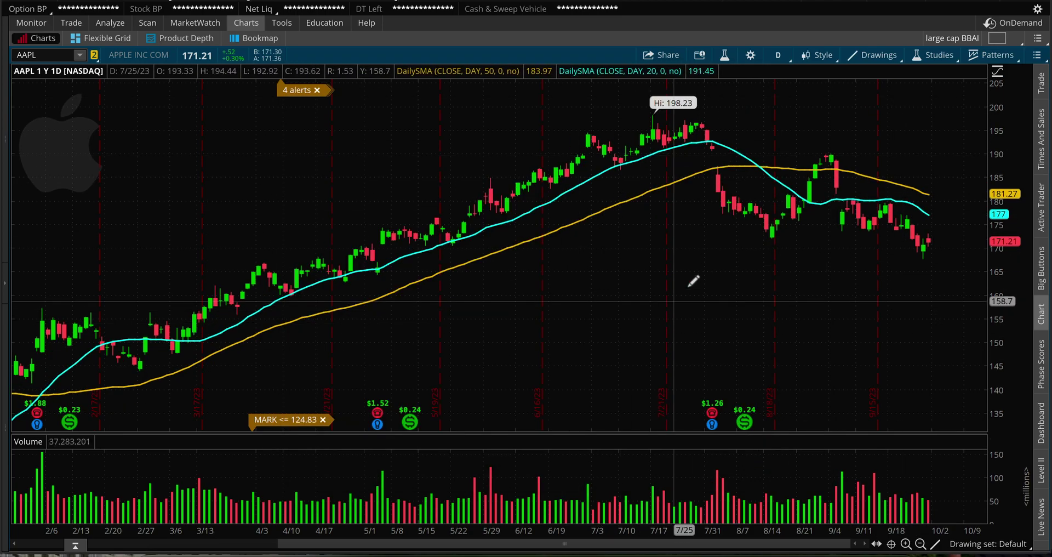
Switch the chart to 30 D : 1h bars, zooming into recent days and back out to 30 days
drag(562, 215, 983, 220)
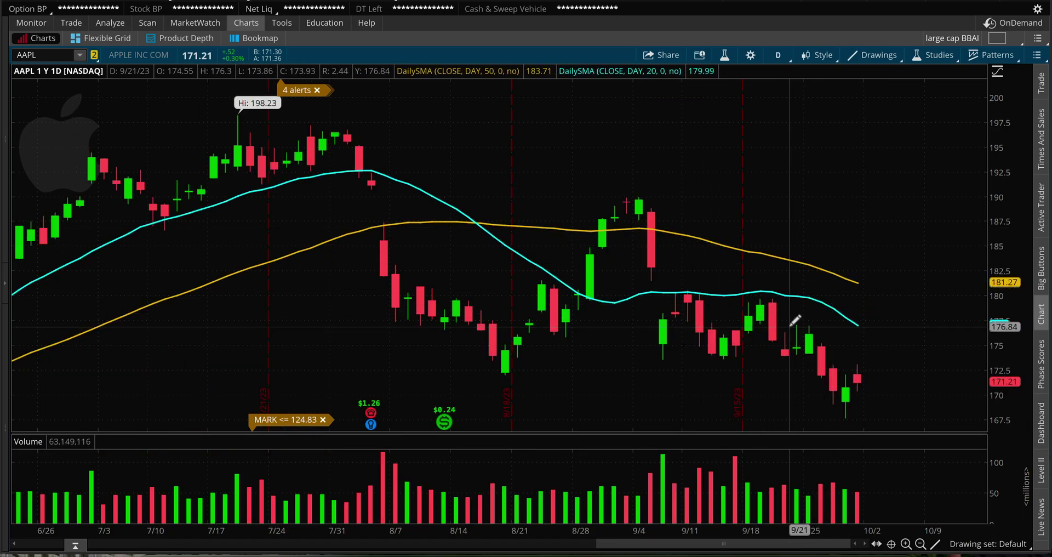
click(779, 54)
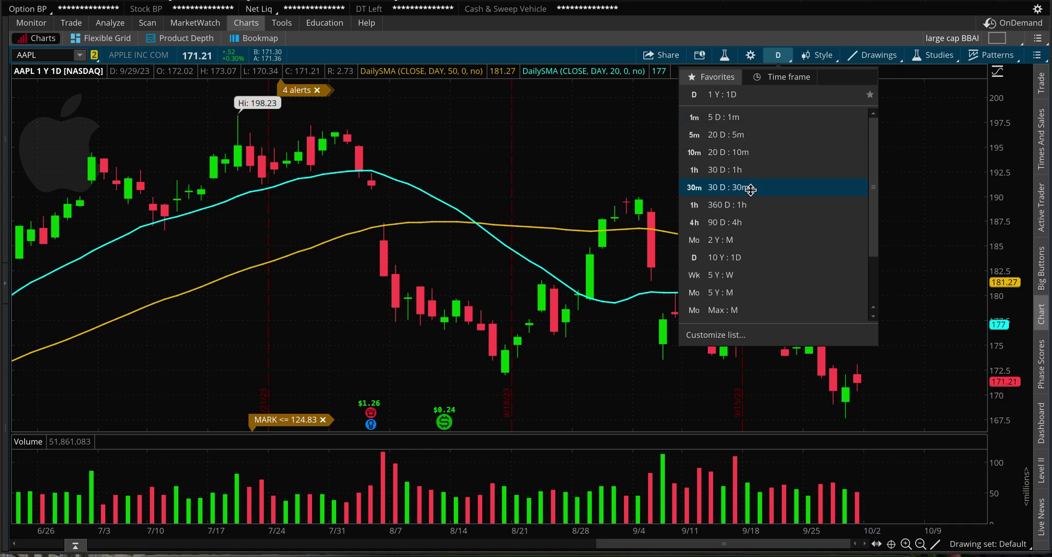
click(750, 170)
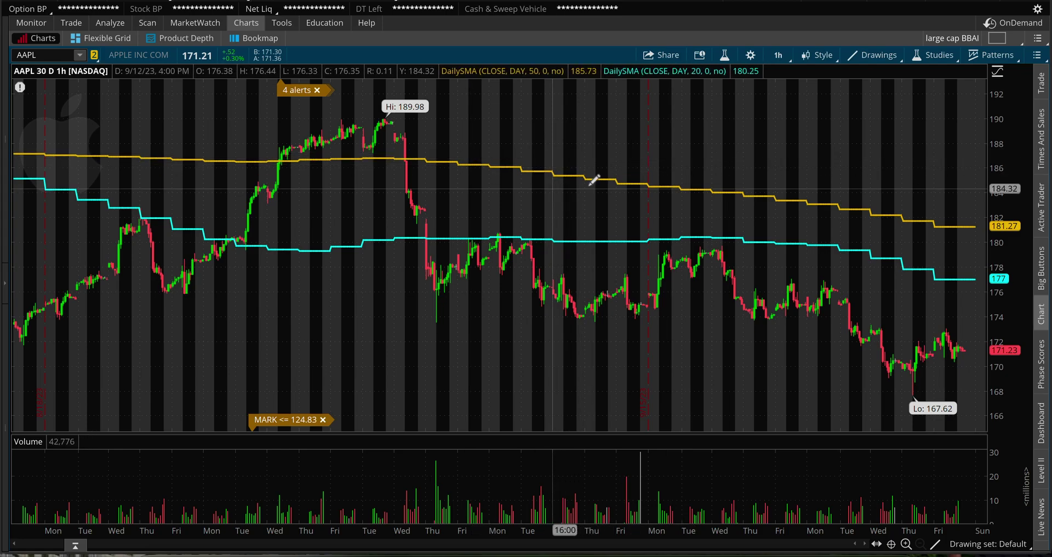
mouse_move(530, 143)
mouse_down()
mouse_move(871, 307)
mouse_move(1044, 457)
mouse_up()
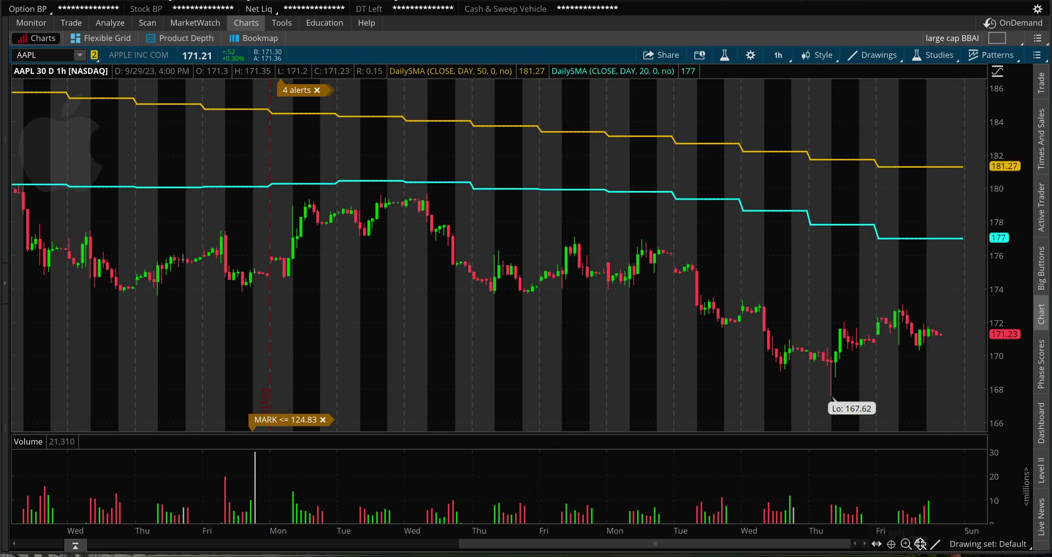
click(921, 543)
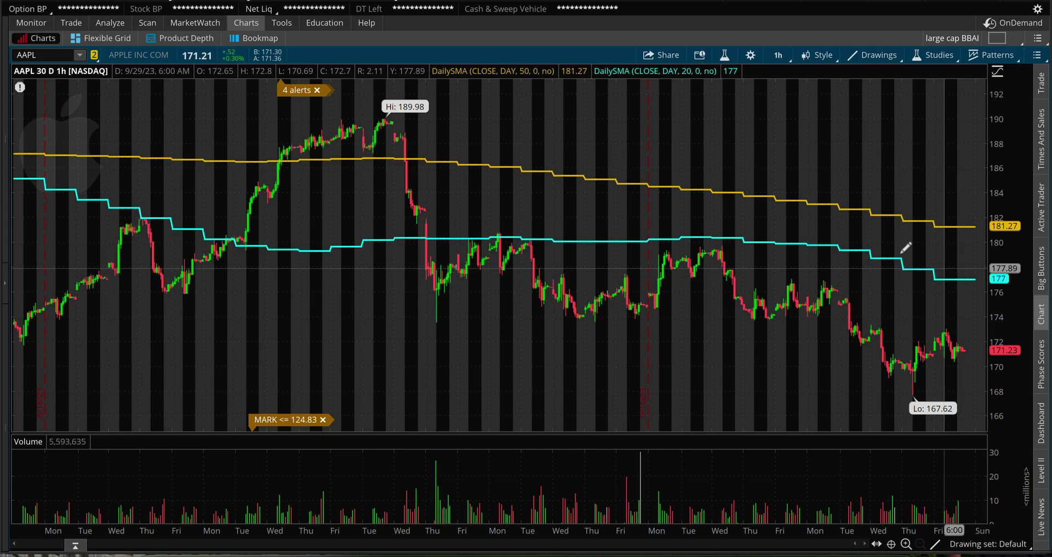
click(773, 52)
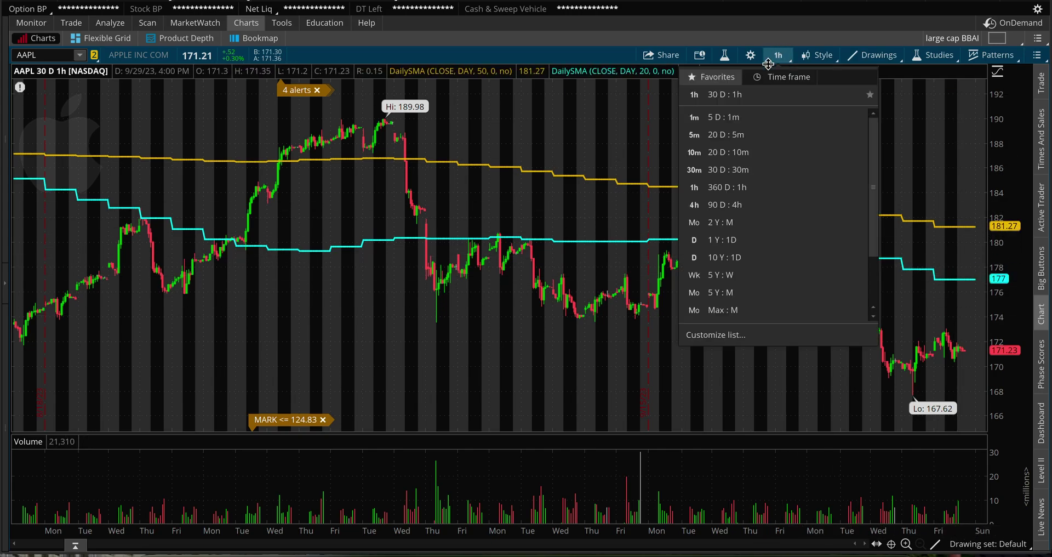
Return to the 1 Y : 1D timeframe and add another DailySMA study
click(738, 237)
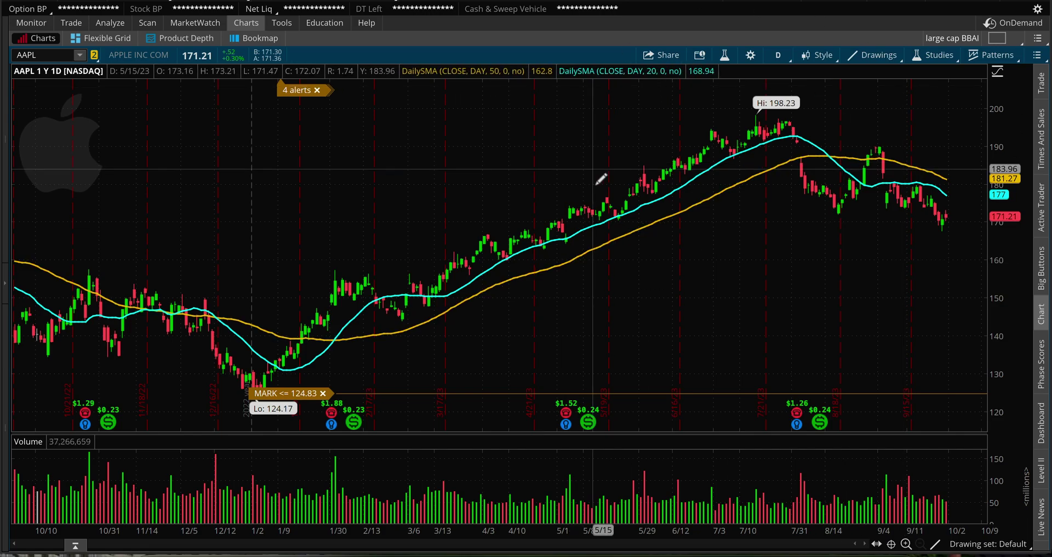
click(935, 54)
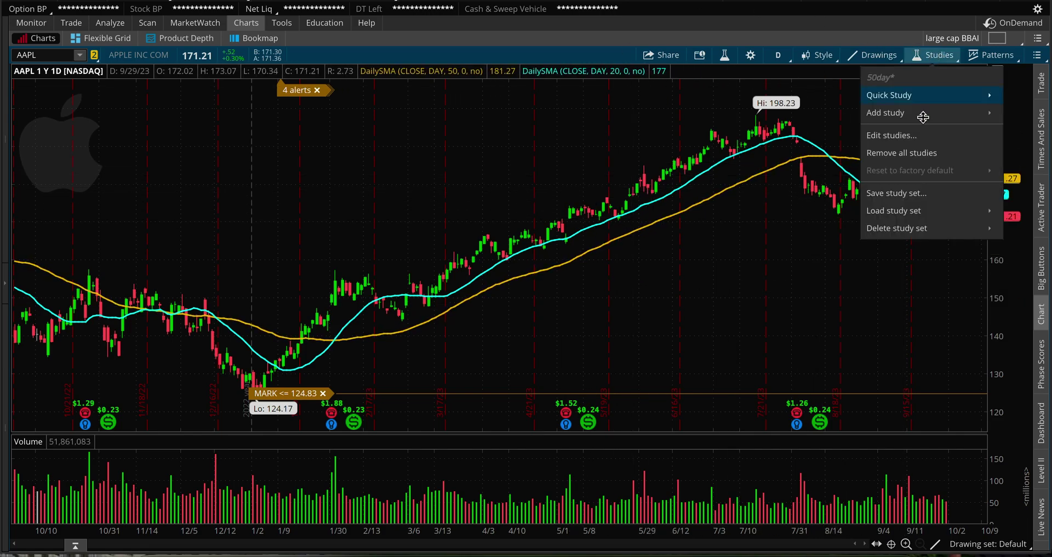
mouse_move(958, 112)
mouse_move(791, 212)
mouse_move(817, 152)
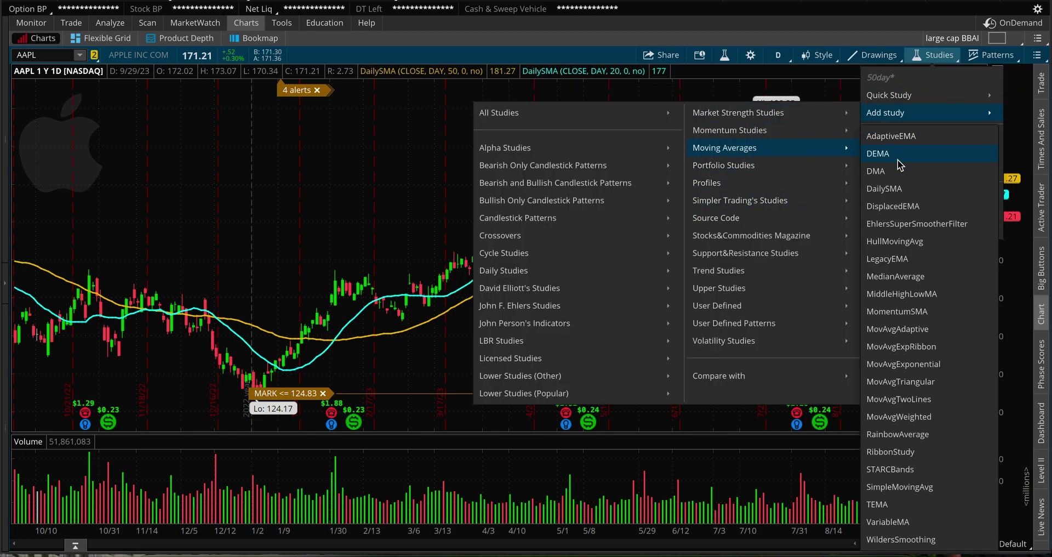
click(894, 189)
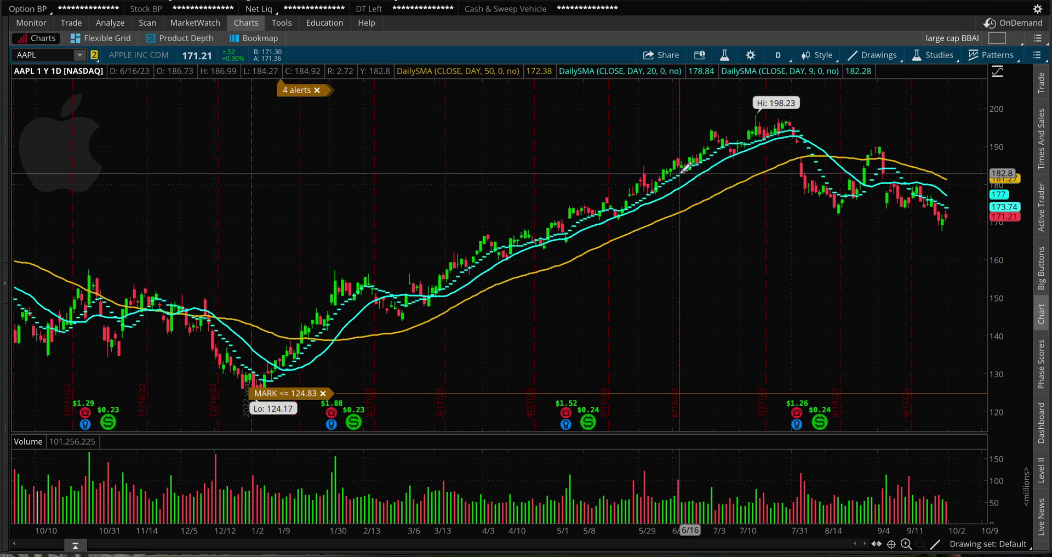
Set the new DailySMA's length to 200 and draw it as a continuous line
right_click(683, 177)
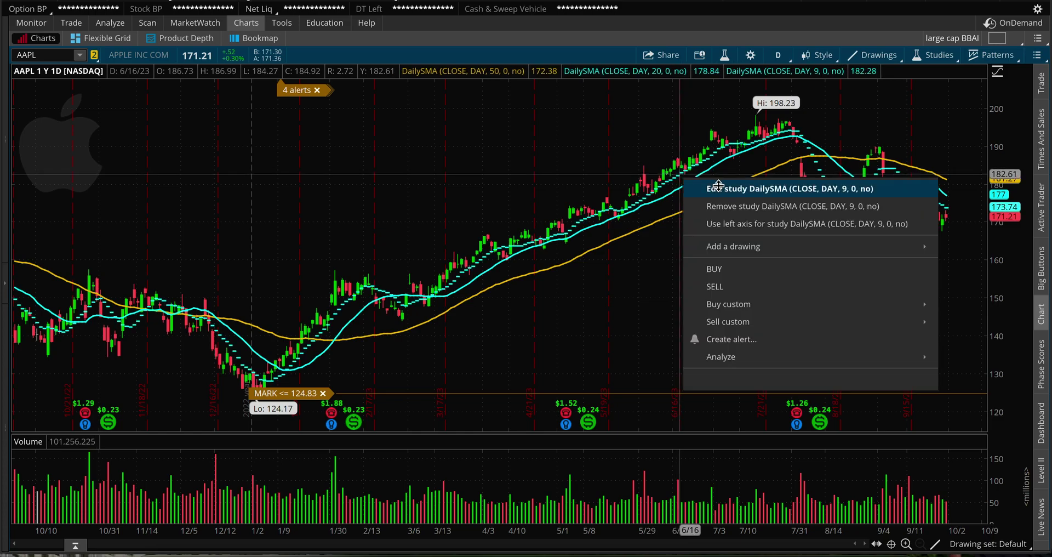
click(718, 186)
double_click(528, 191)
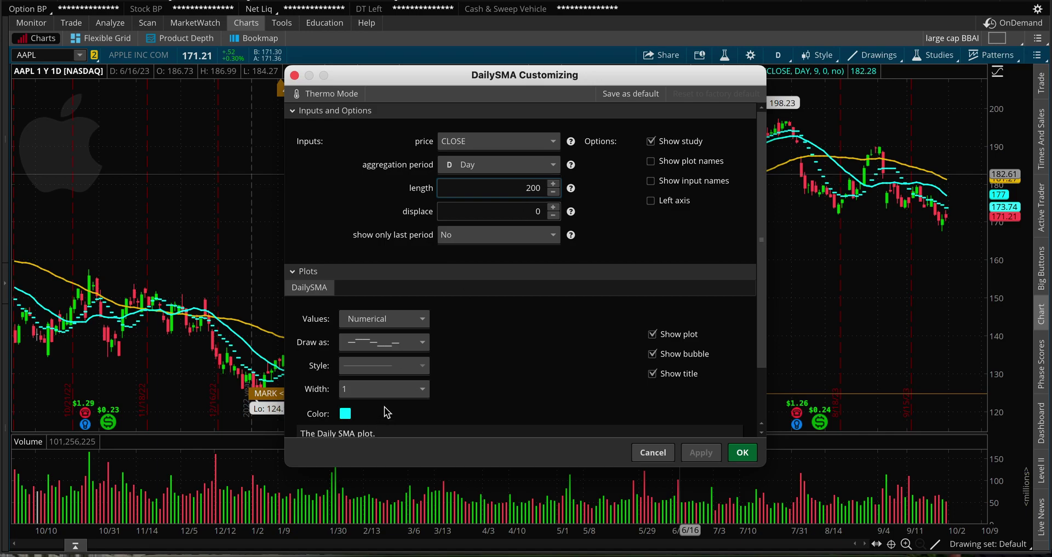
click(406, 342)
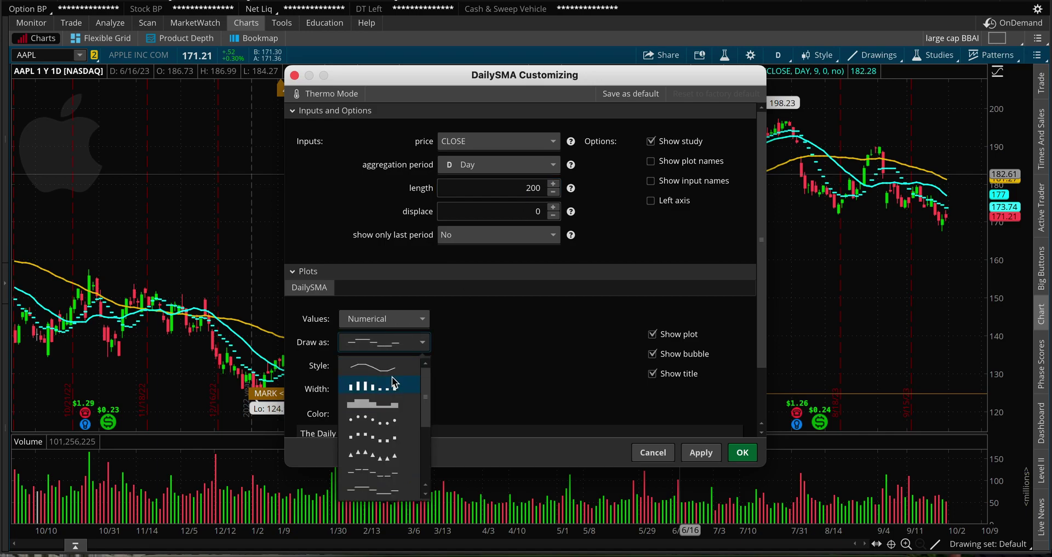
click(389, 364)
scroll(452, 363, down, 2)
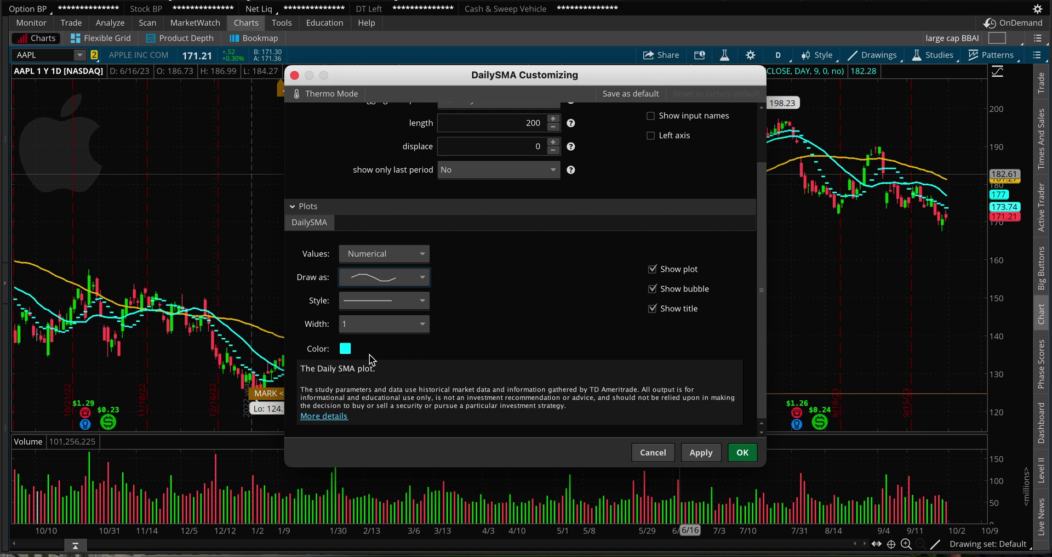
Make the 200-day line red with width 2, then apply and confirm the settings
click(346, 349)
click(335, 387)
click(408, 326)
click(371, 366)
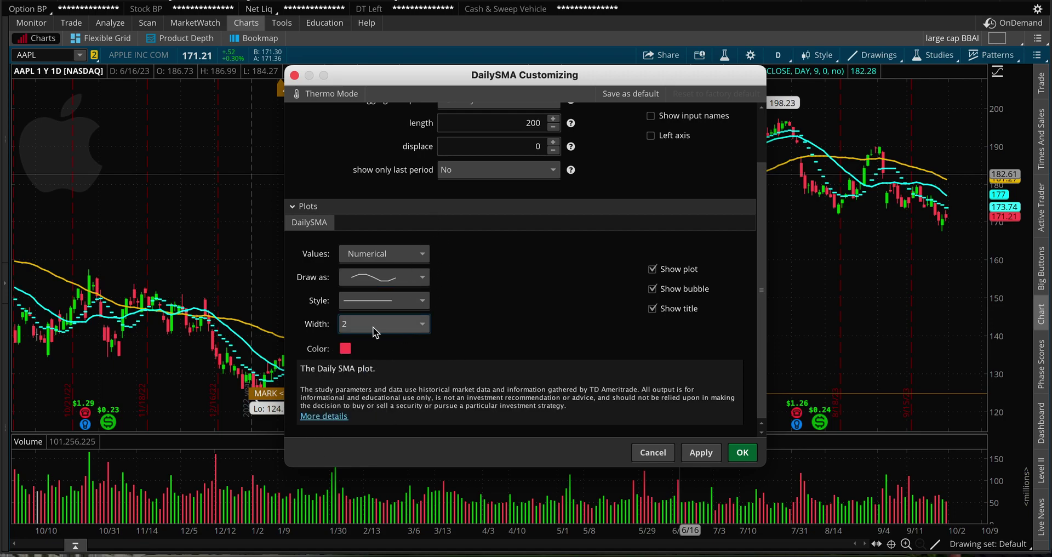
click(347, 349)
click(337, 390)
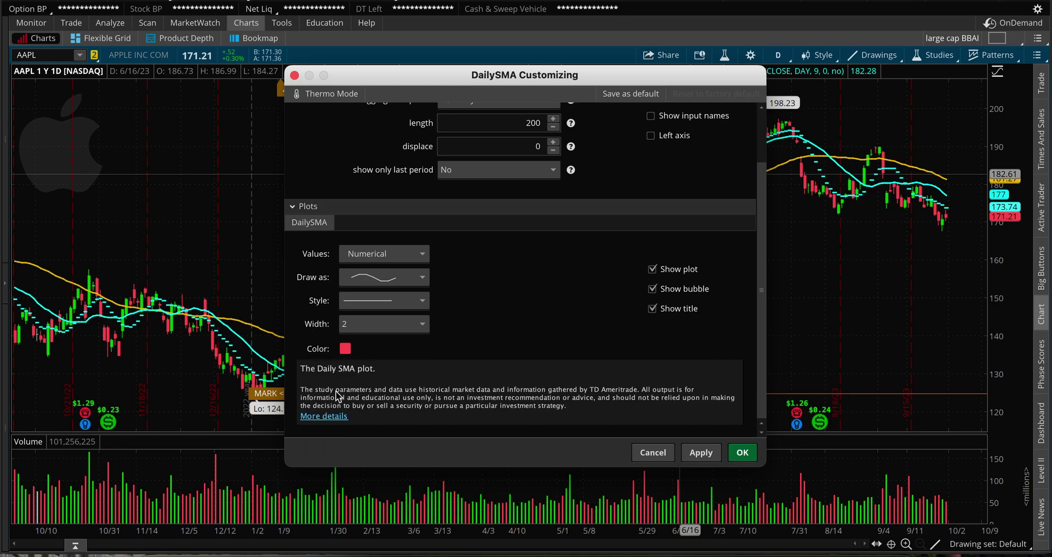
click(702, 452)
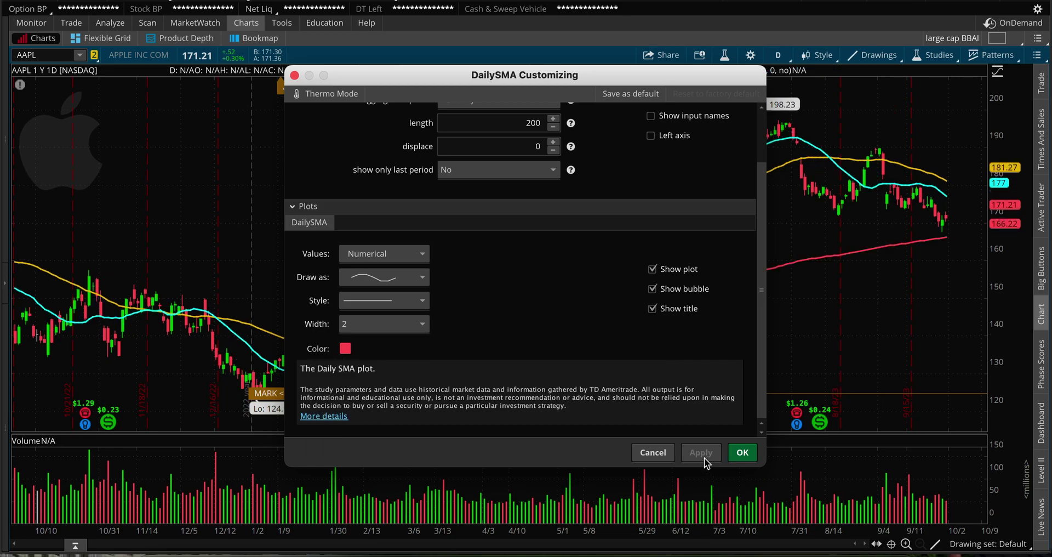
click(743, 452)
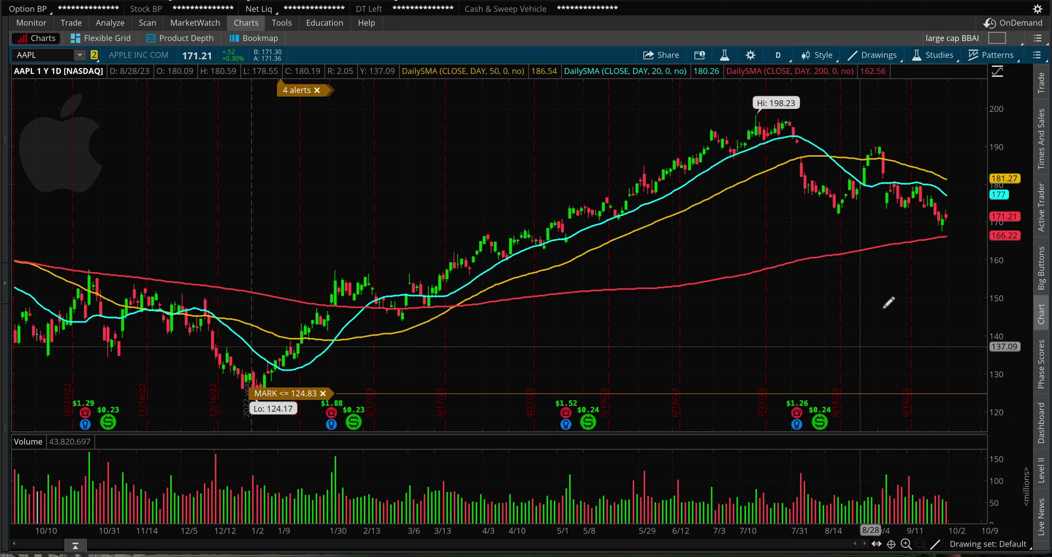
Zoom into late April–October and save the three DailySMAs as study set 'tutorial'
mouse_move(518, 181)
mouse_down()
mouse_move(981, 334)
mouse_move(858, 335)
mouse_up()
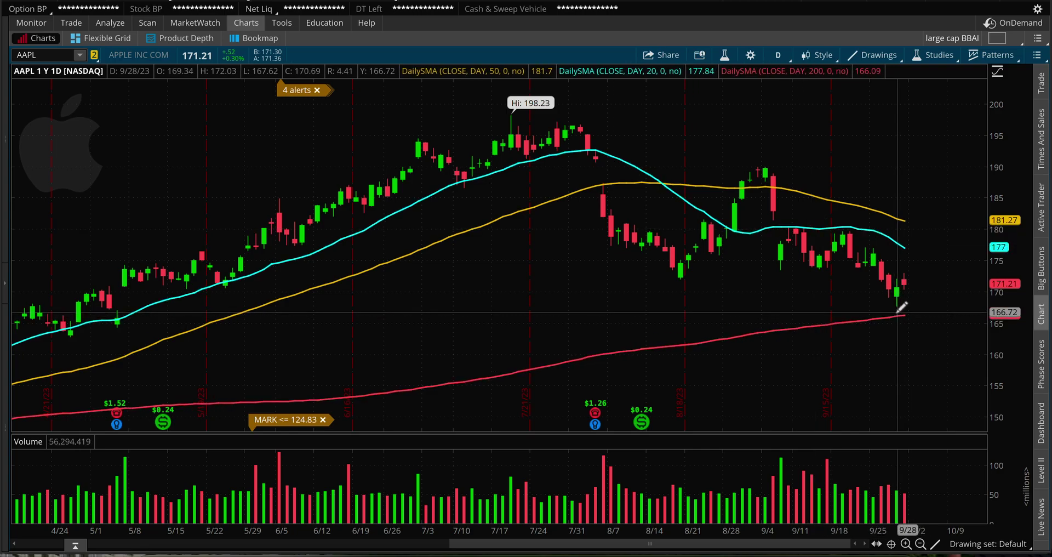
click(931, 54)
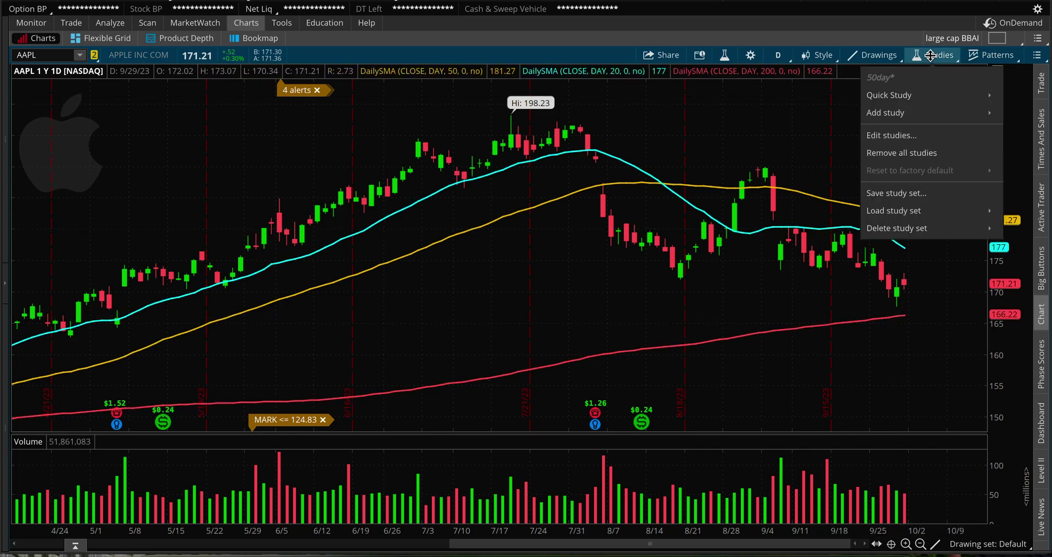
click(909, 192)
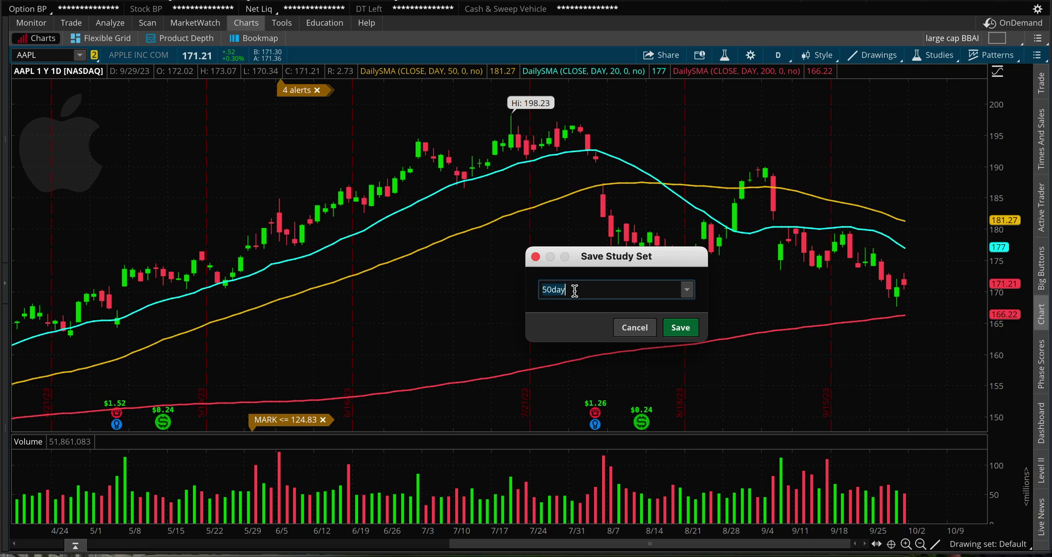
text(tu)
click(689, 330)
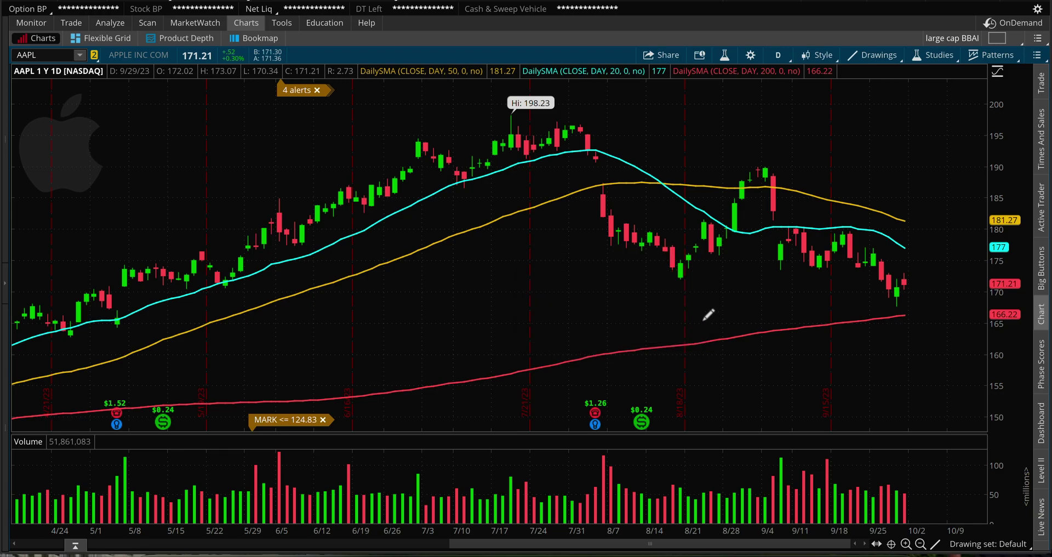
click(779, 53)
Switch to 20 D : 10m bars and load the vwap study set
click(744, 152)
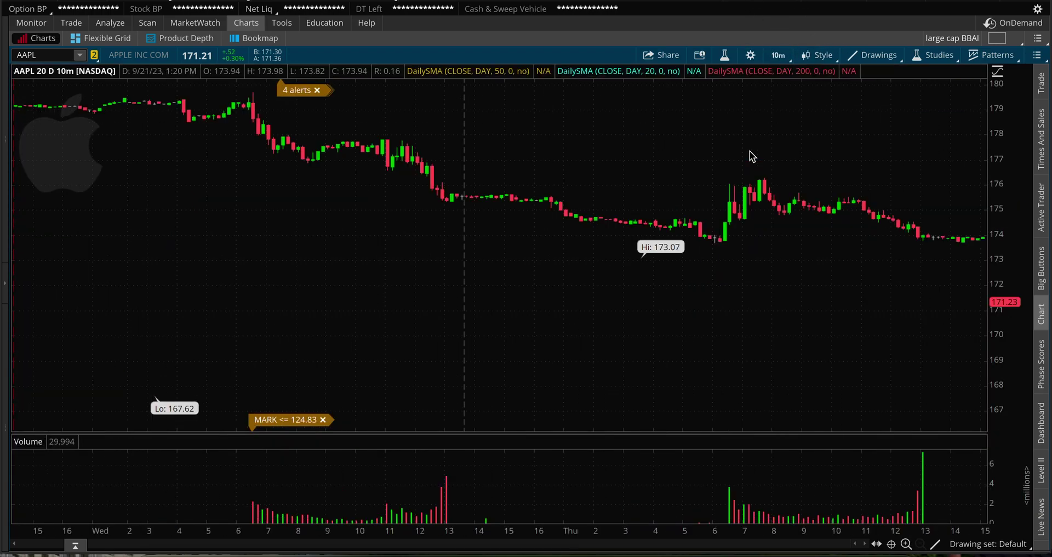
click(934, 54)
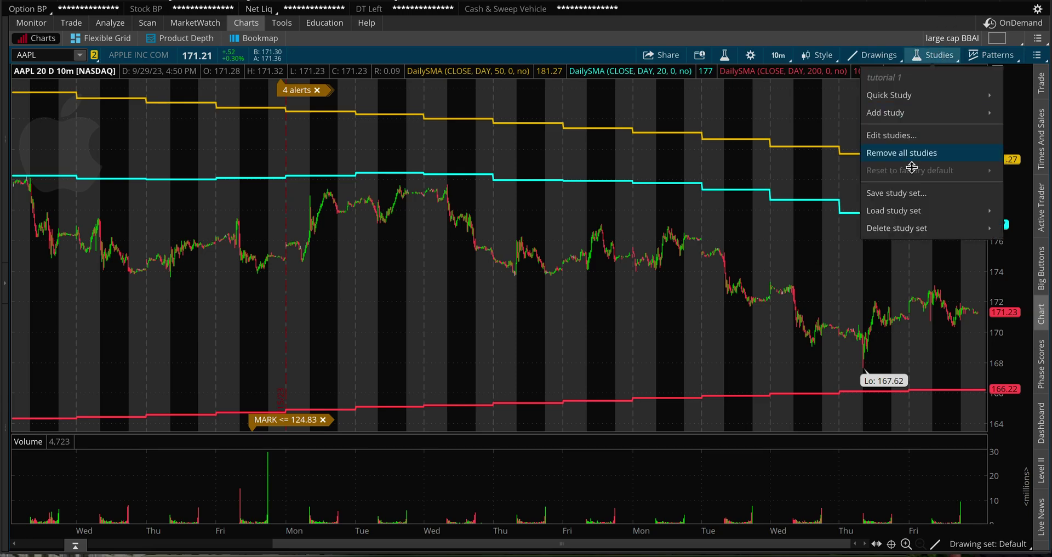
mouse_move(920, 209)
click(758, 402)
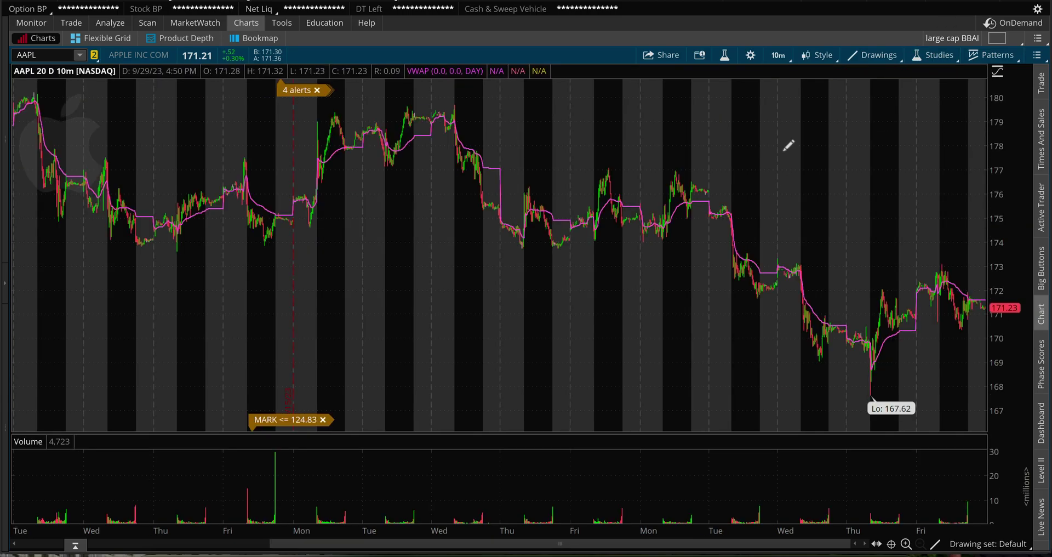
scroll(897, 263, up, 3)
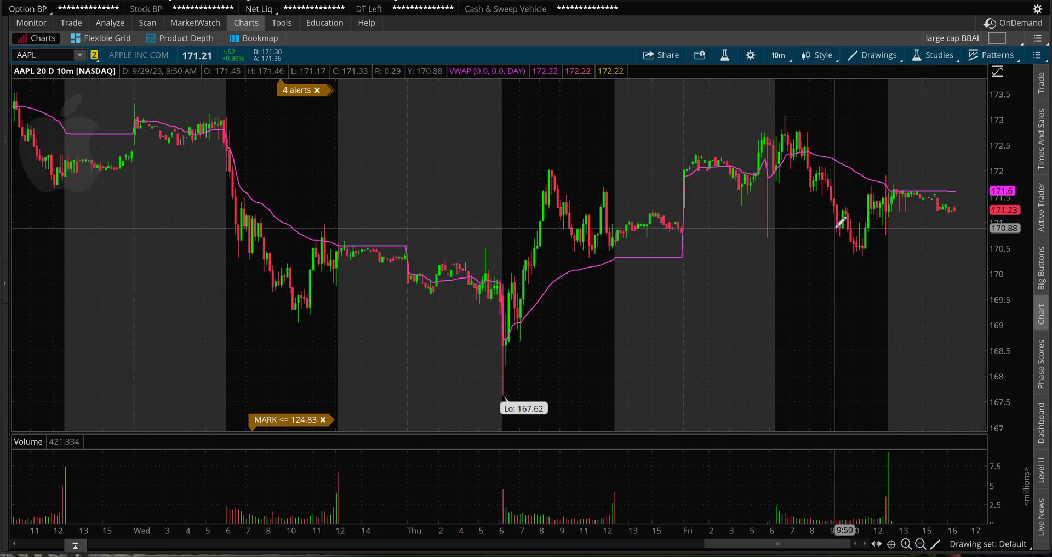
Go back to 1 Y : 1D, load the 'tutorial 1' study set, and zoom into June–October
click(781, 54)
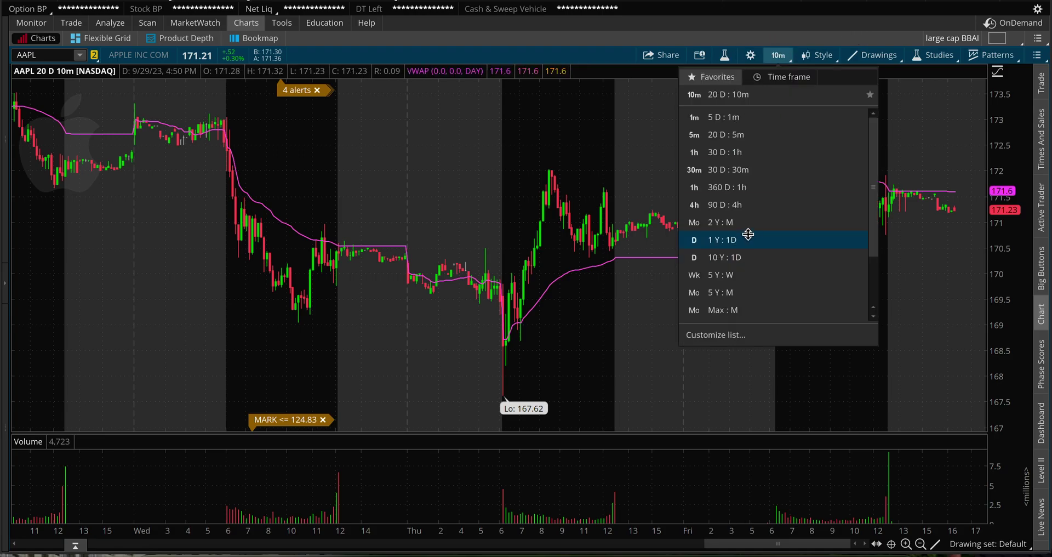
click(722, 240)
click(934, 55)
mouse_move(970, 211)
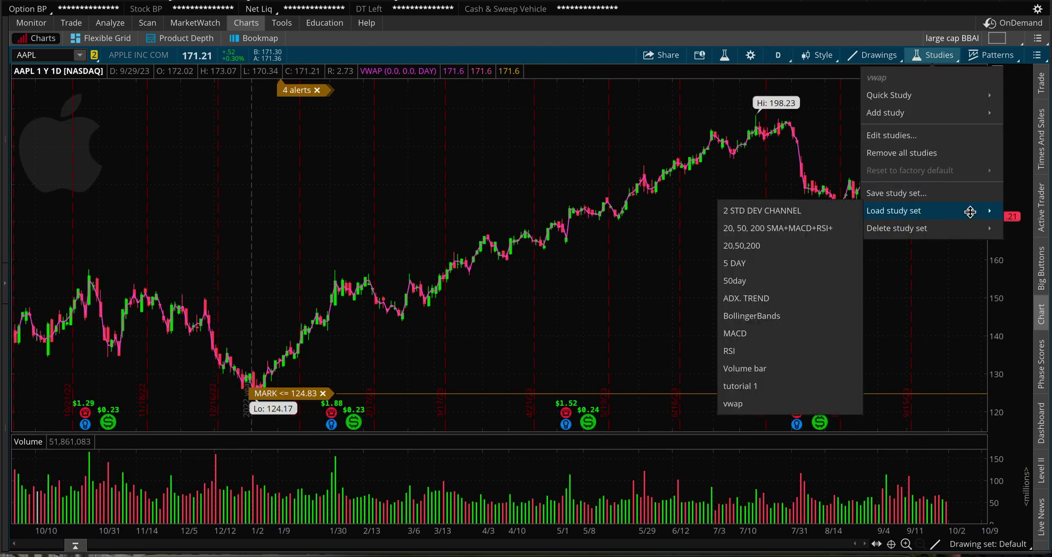
click(772, 386)
drag(665, 139, 984, 140)
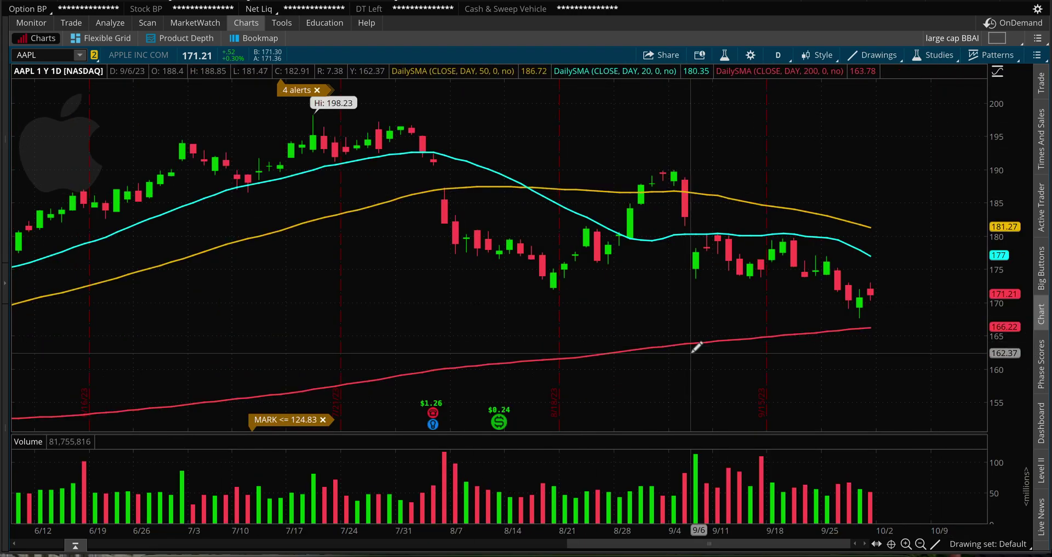